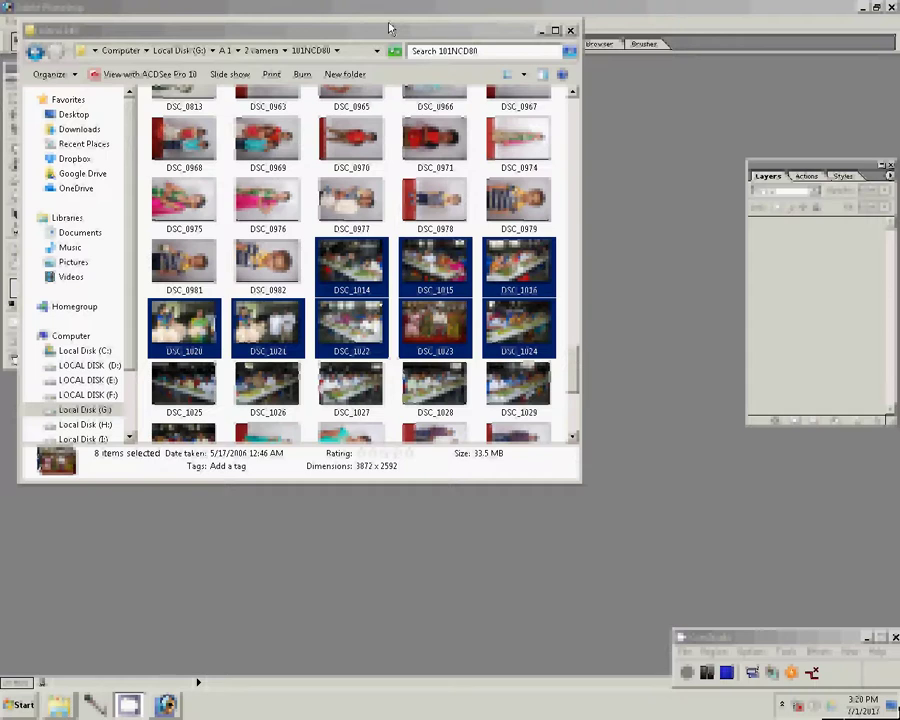
Drag the eight selected DSC event photos from Explorer into Photoshop to open them
drag(352, 268, 643, 404)
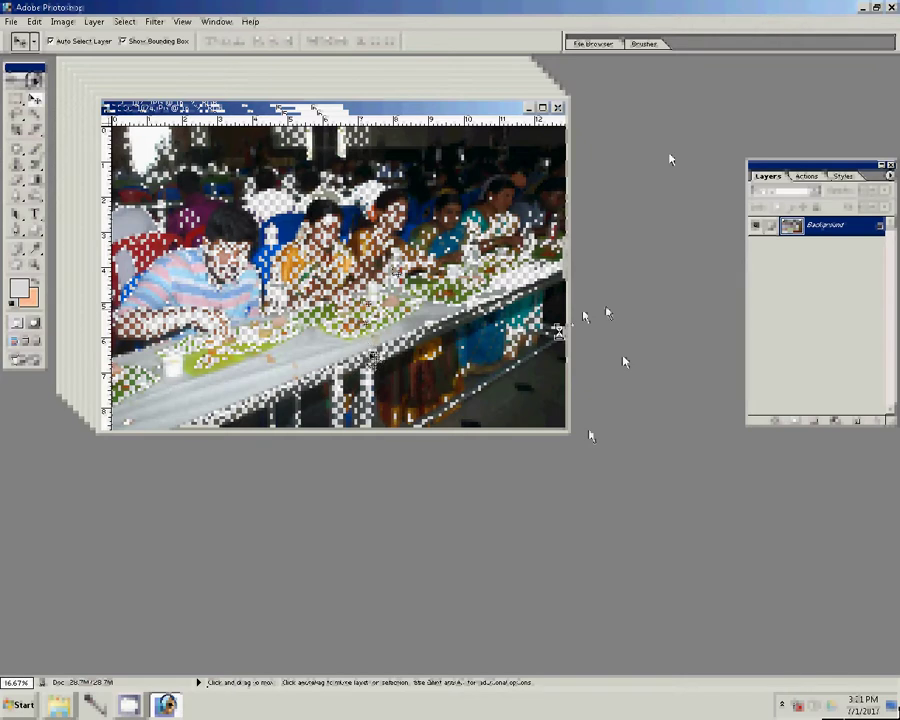
Create a blank white 36 × 12 in, 300 ppi document and position it below the photo
key(ctrl+n)
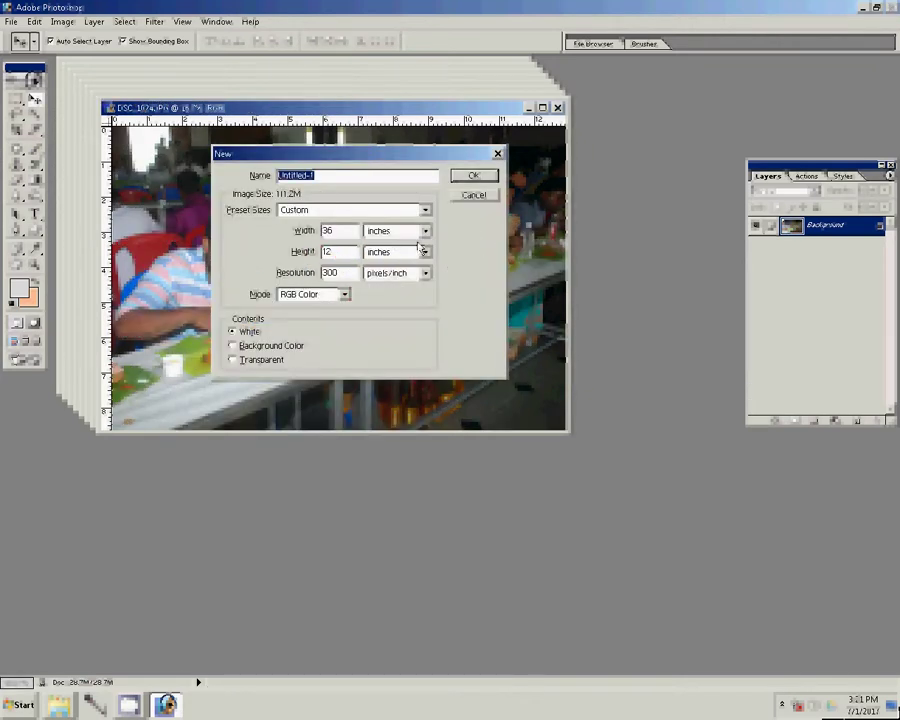
key(Return)
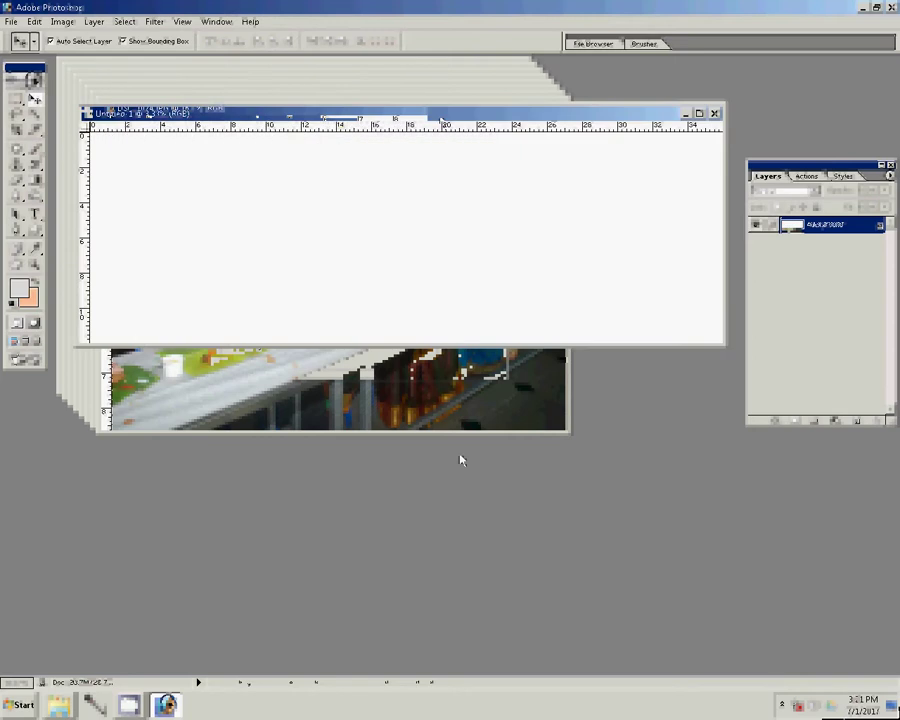
drag(460, 460, 480, 428)
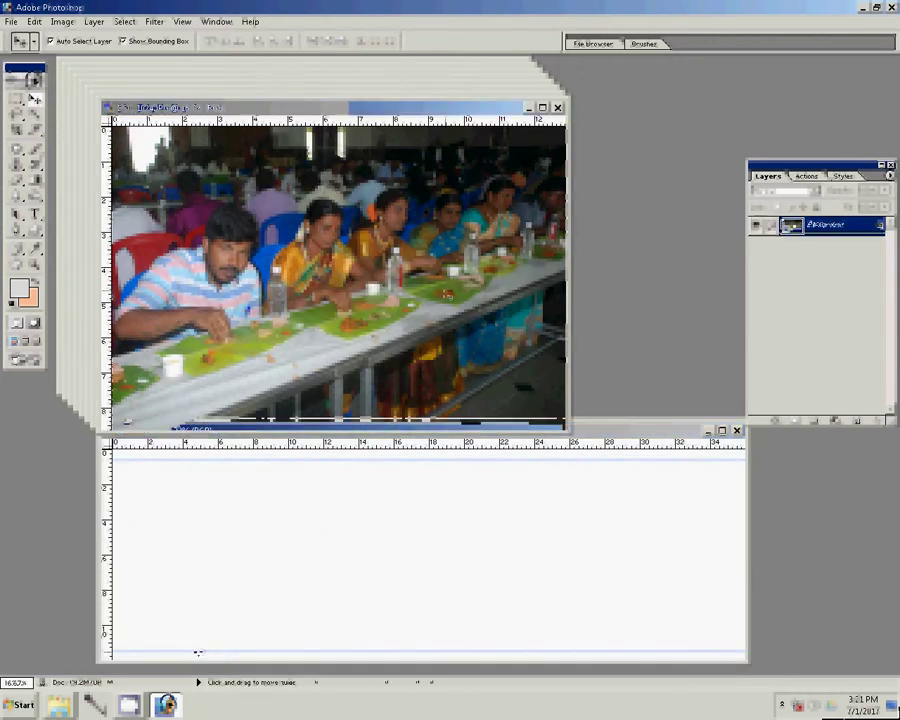
Resize the dining-hall photo to 8 in wide, place it top-left in the collage, and close it unsaved
key(alt+i)
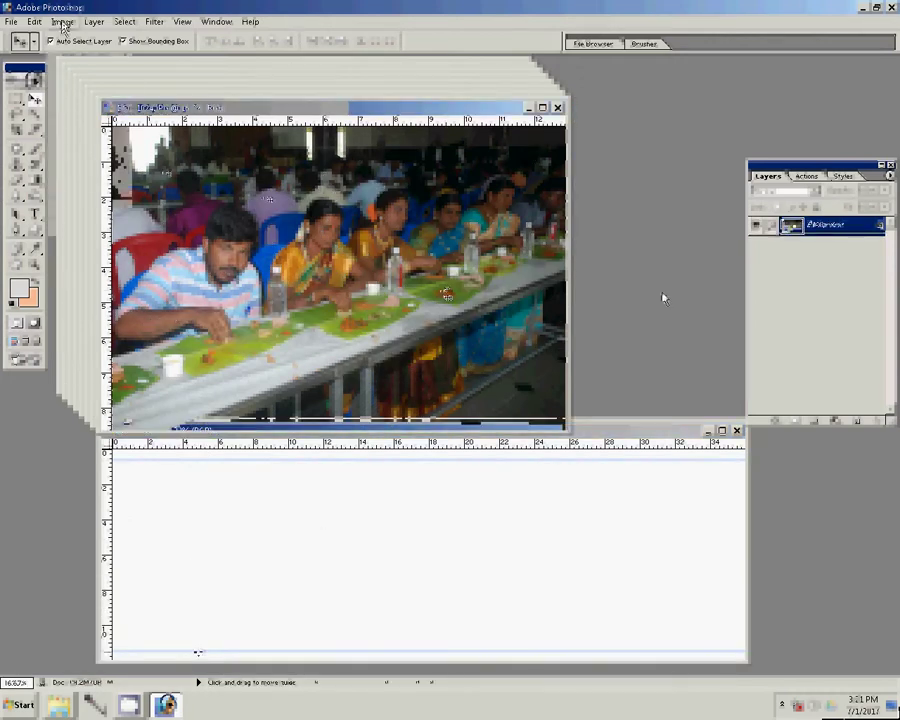
key(i)
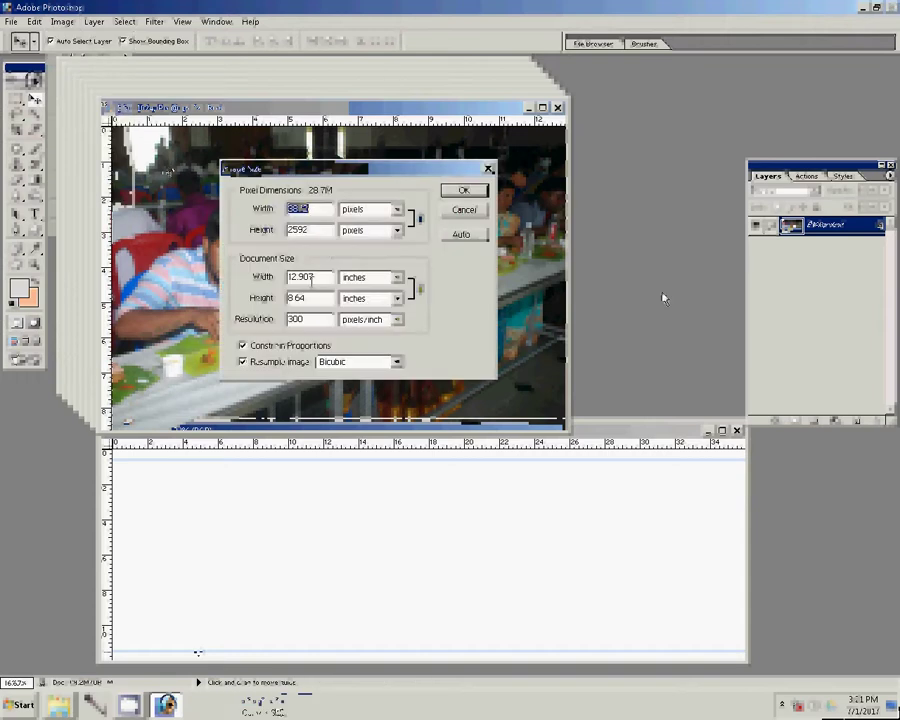
key(Tab)
key(Tab)
text(8)
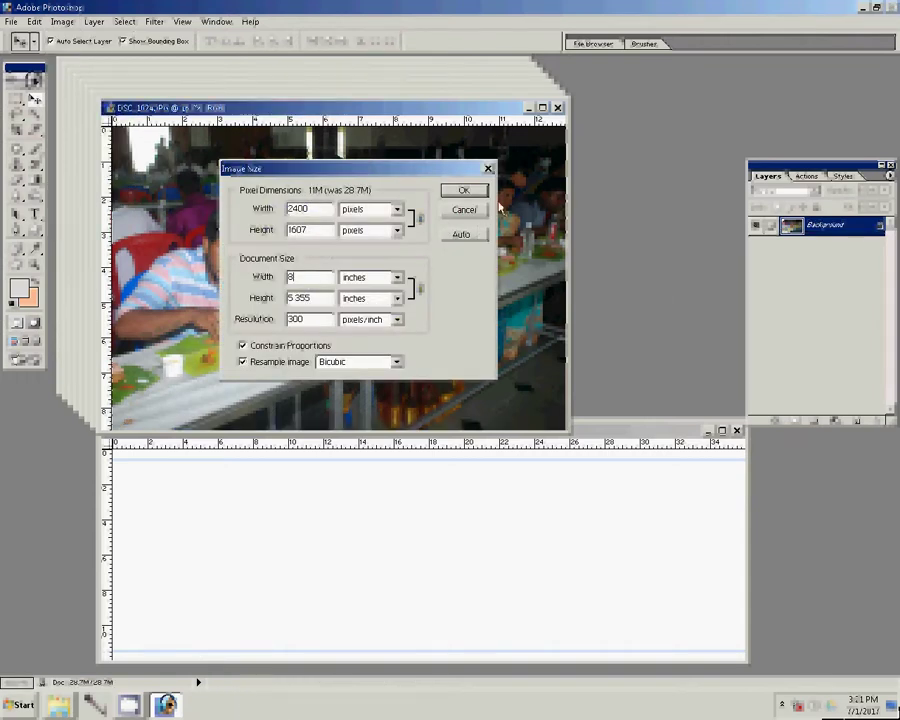
click(470, 190)
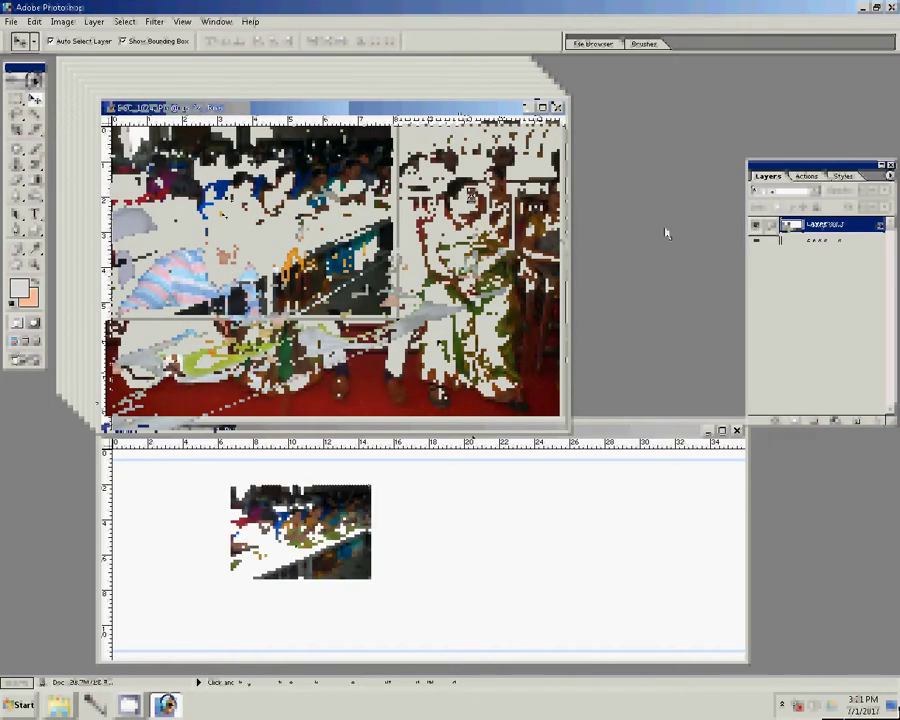
drag(283, 535, 173, 515)
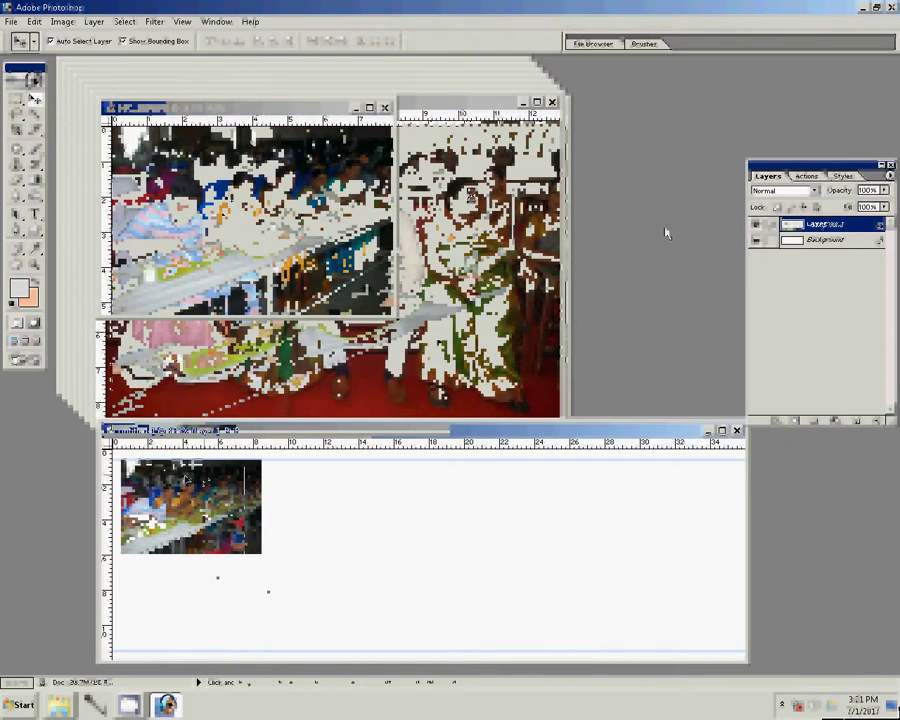
key(ctrl+alt+w)
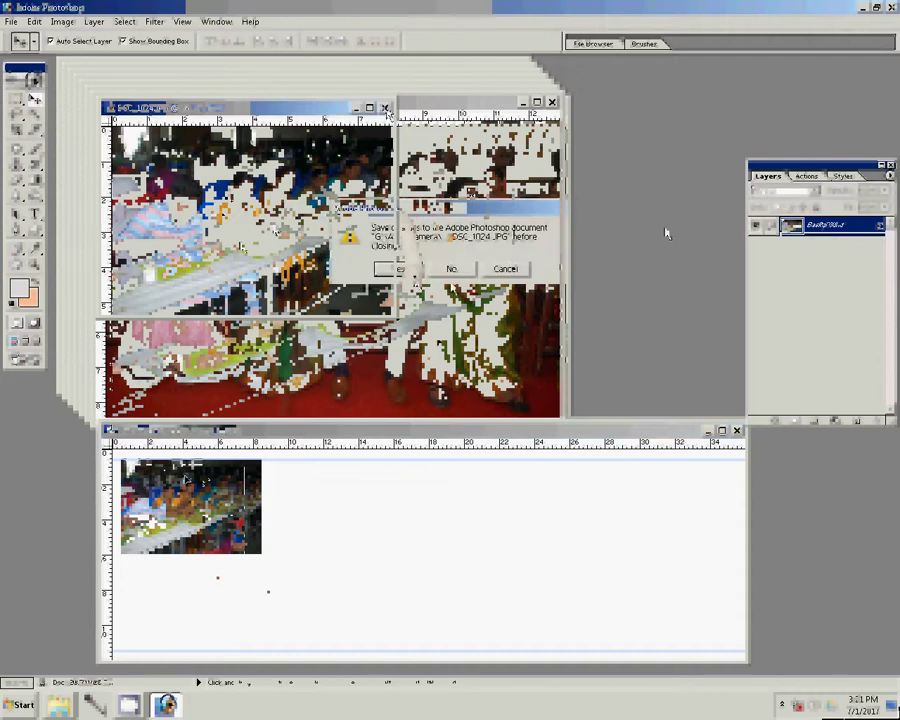
key(n)
key(n)
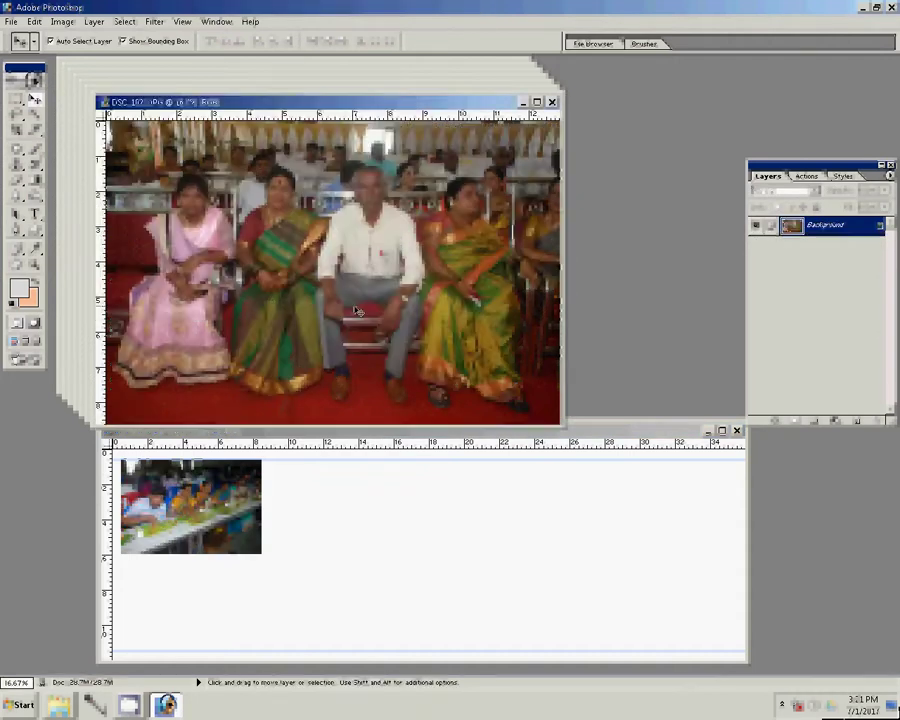
Resize the seated-group photo to 8 in wide, place it beside the first, and close it unsaved
key(ctrl+alt+i)
double_click(298, 277)
text(8)
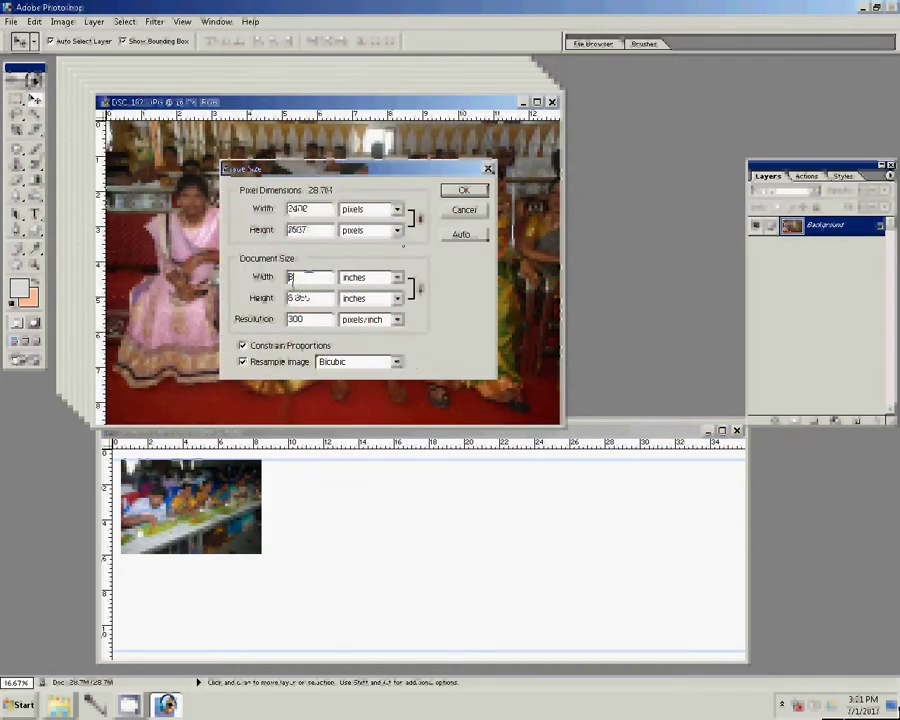
click(445, 189)
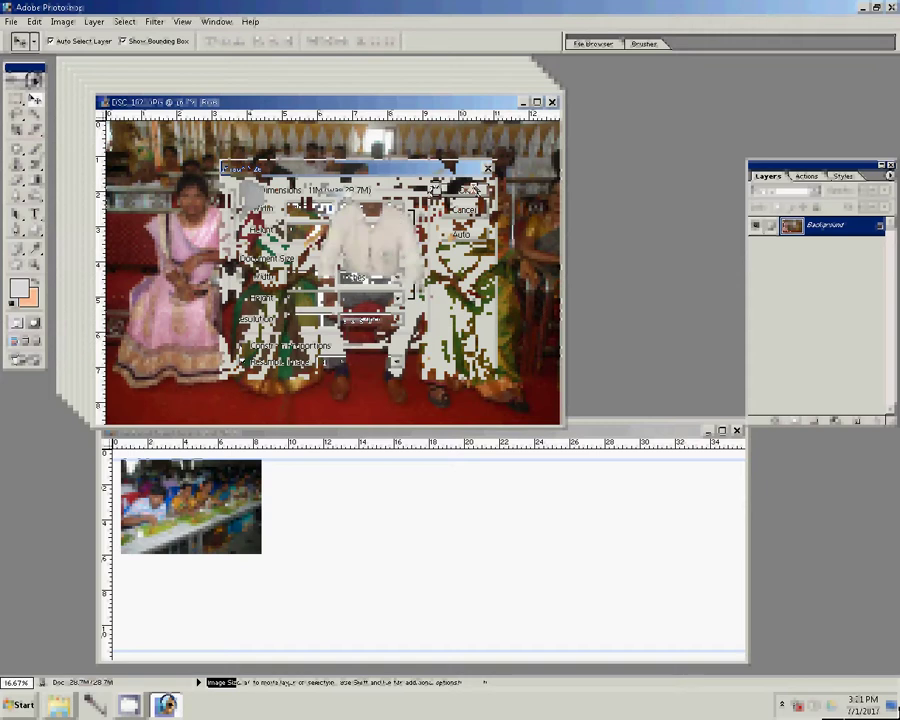
drag(434, 188, 428, 585)
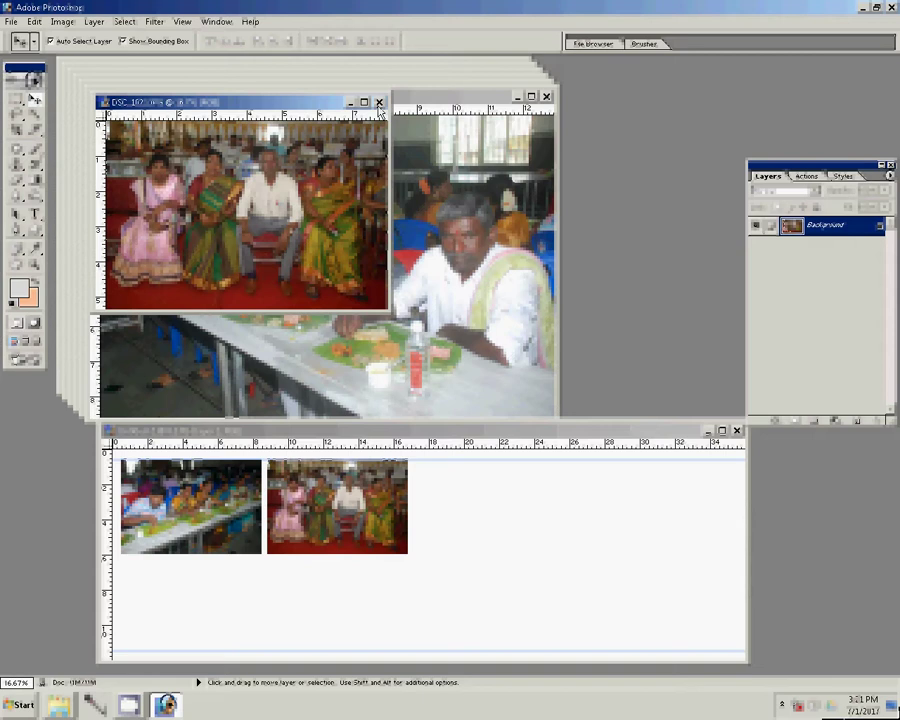
key(ctrl+w)
click(452, 269)
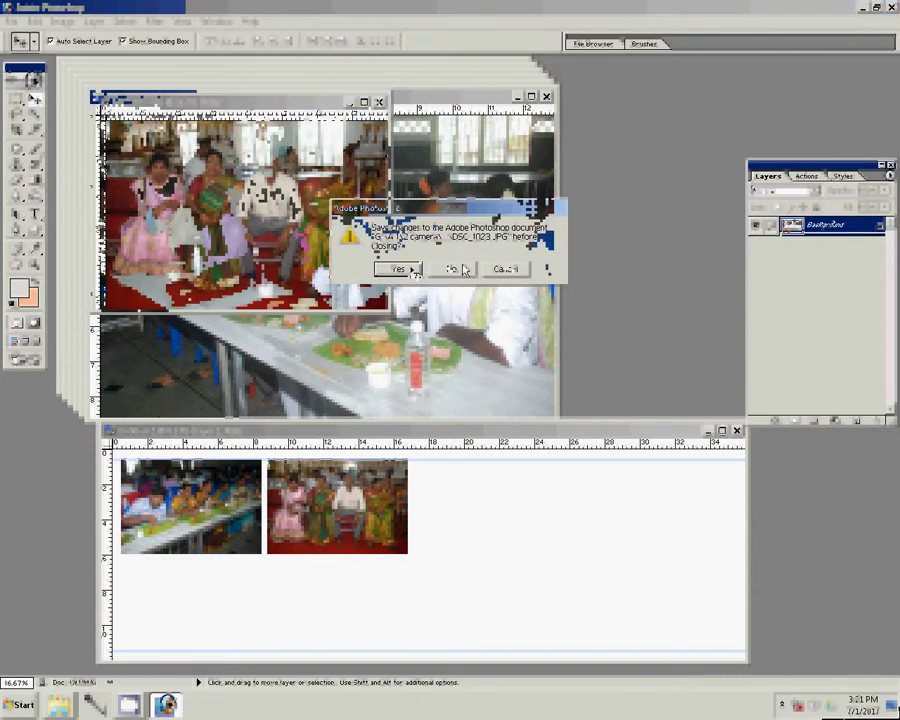
Resize the third and fourth photos to 8 in wide and fill the collage's bottom row
key(ctrl+alt+i)
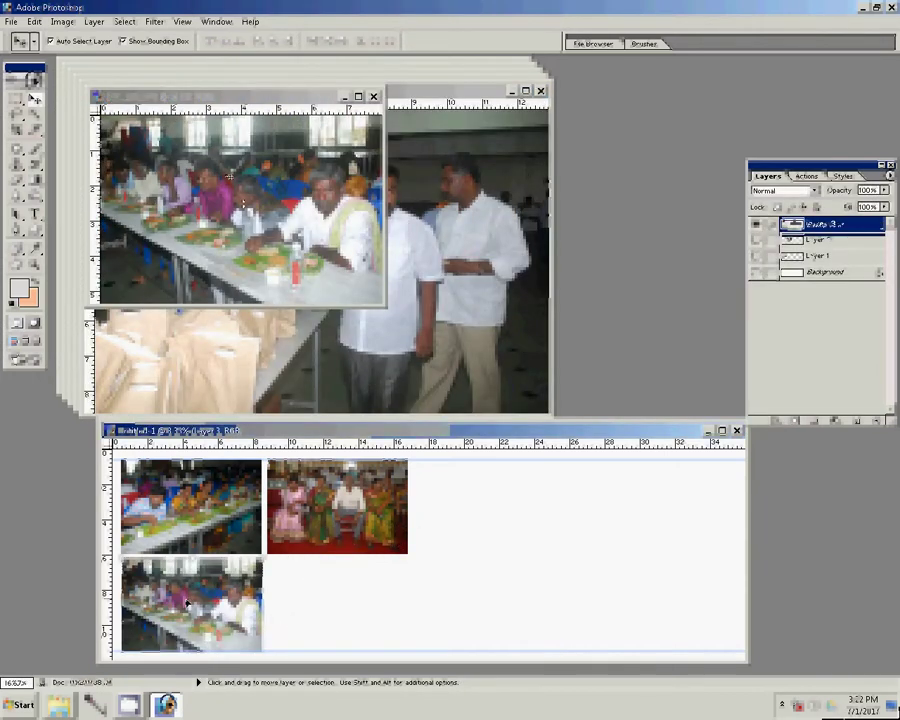
click(375, 97)
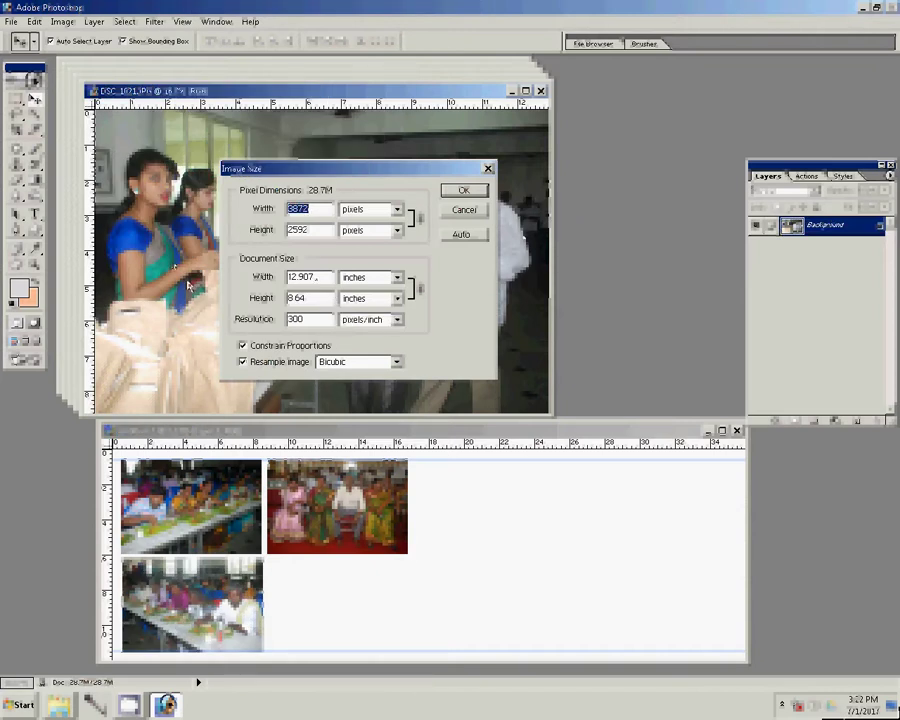
double_click(301, 279)
text(8)
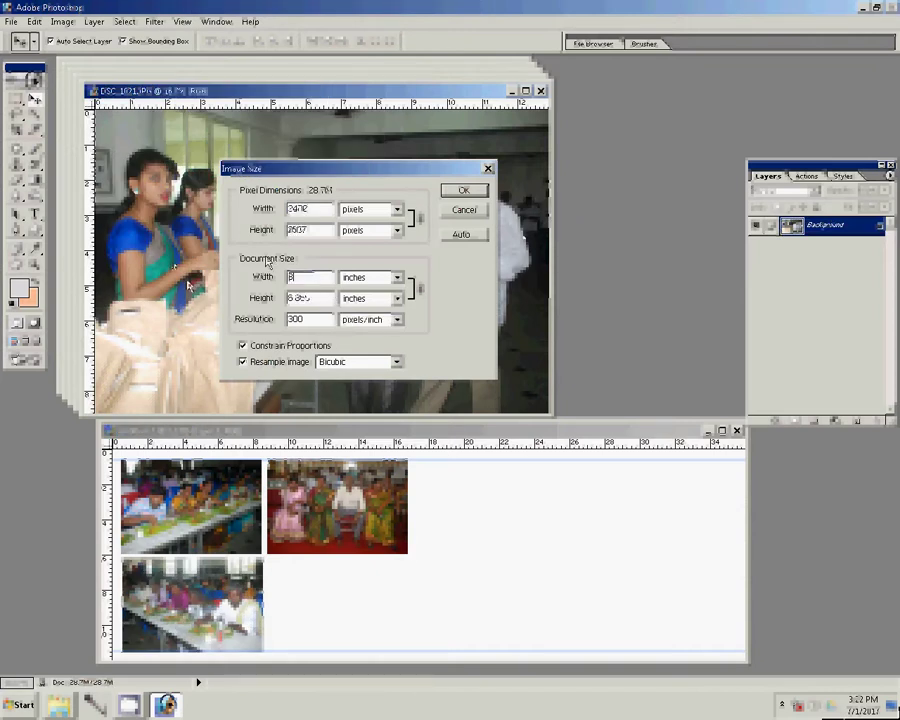
click(476, 197)
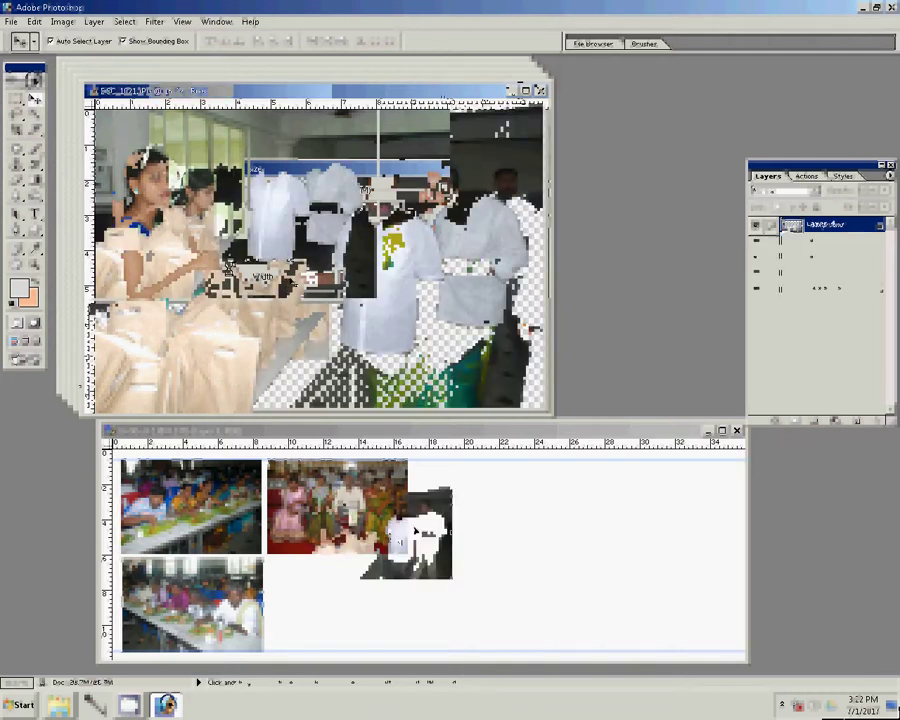
click(205, 480)
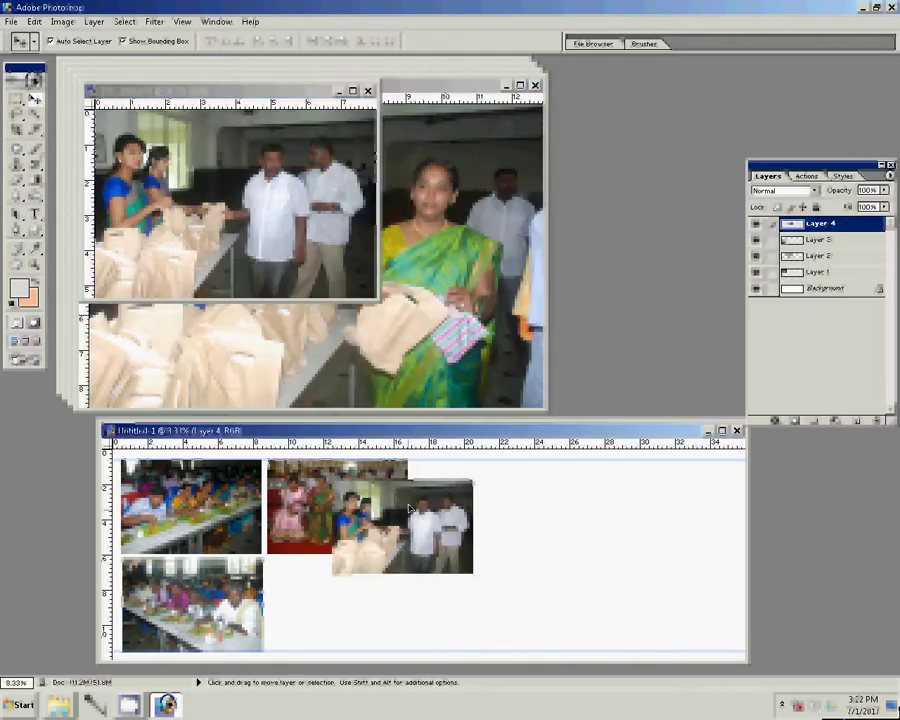
drag(370, 548, 357, 548)
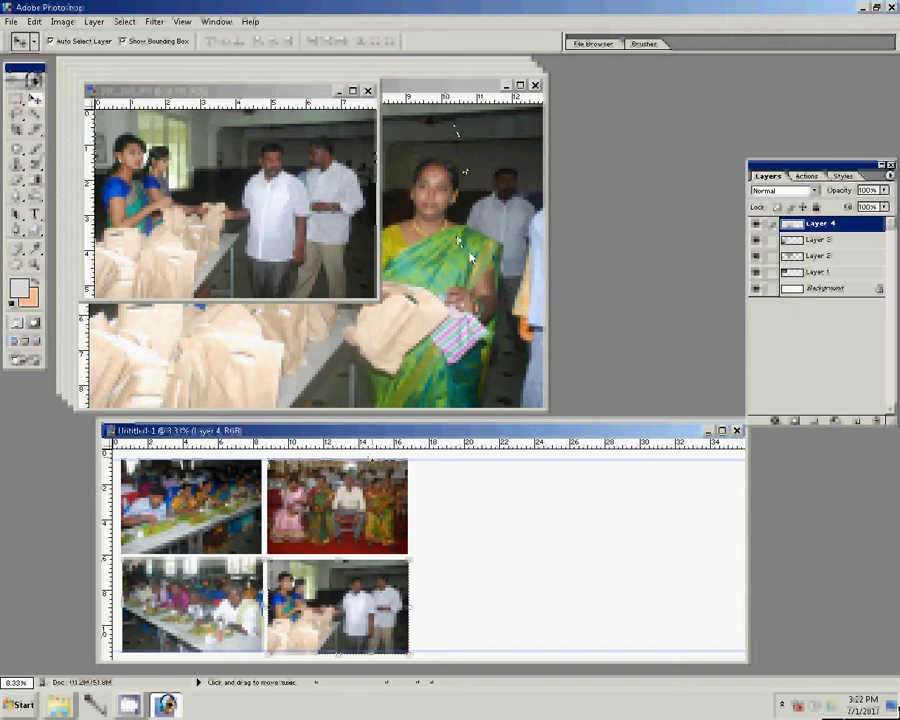
key(ctrl+Tab)
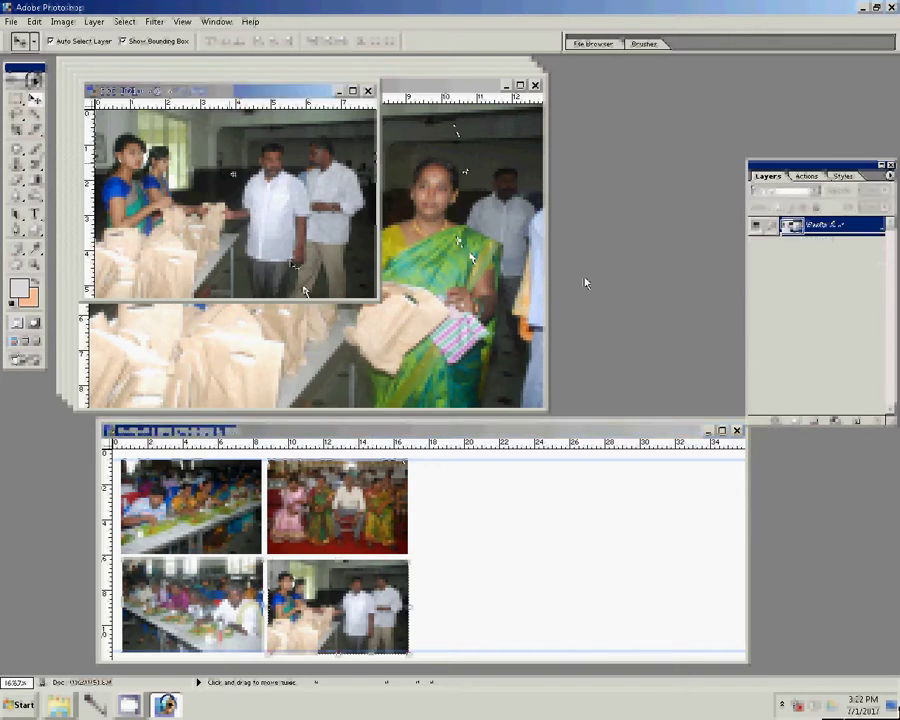
Close the placed original without saving and resize the next photo to 8 in wide
click(367, 90)
key(Return)
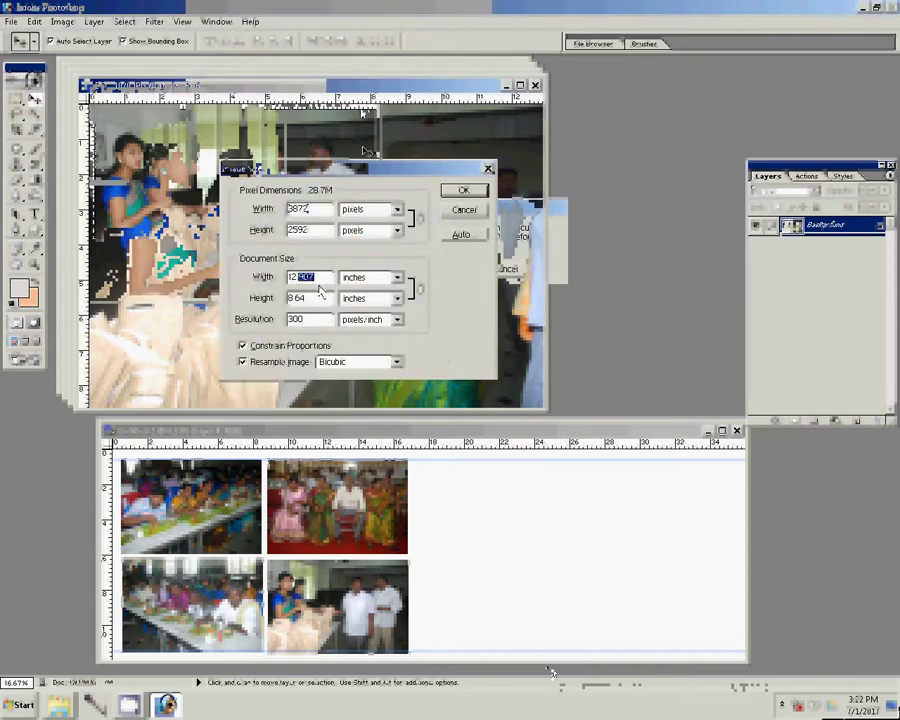
text(8)
key(Return)
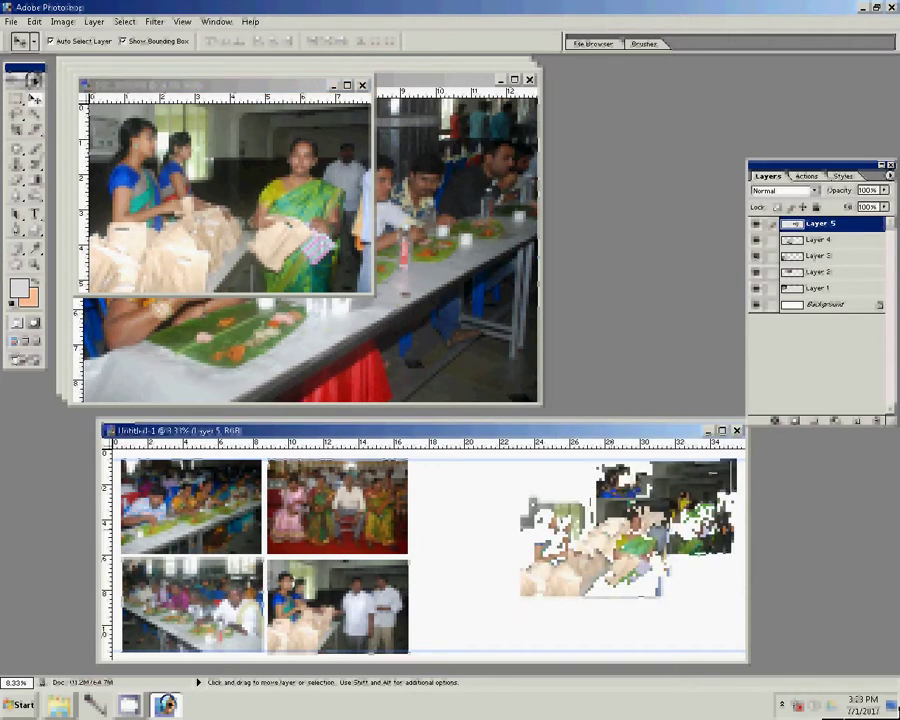
click(322, 218)
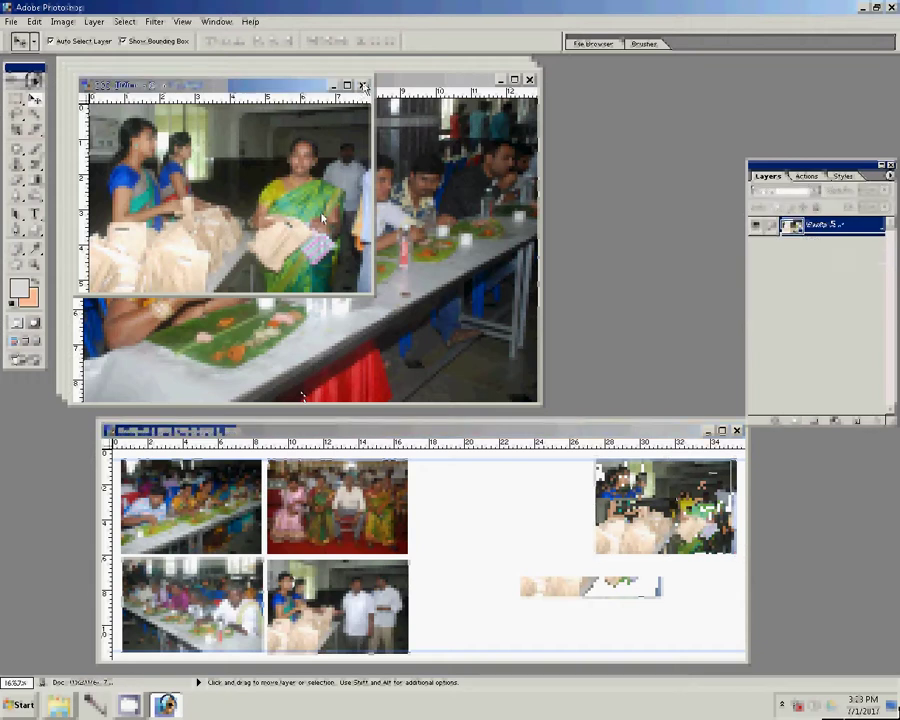
key(ctrl+w)
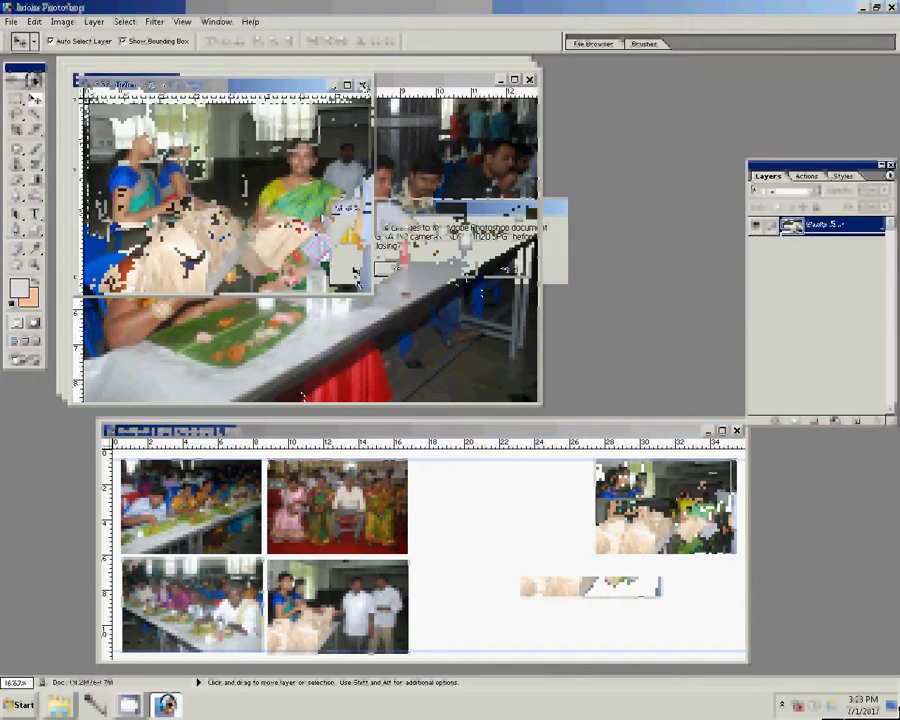
Resize another photo to 8 in wide, place it in the top row, and close its original
key(ctrl+alt+i)
text(8)
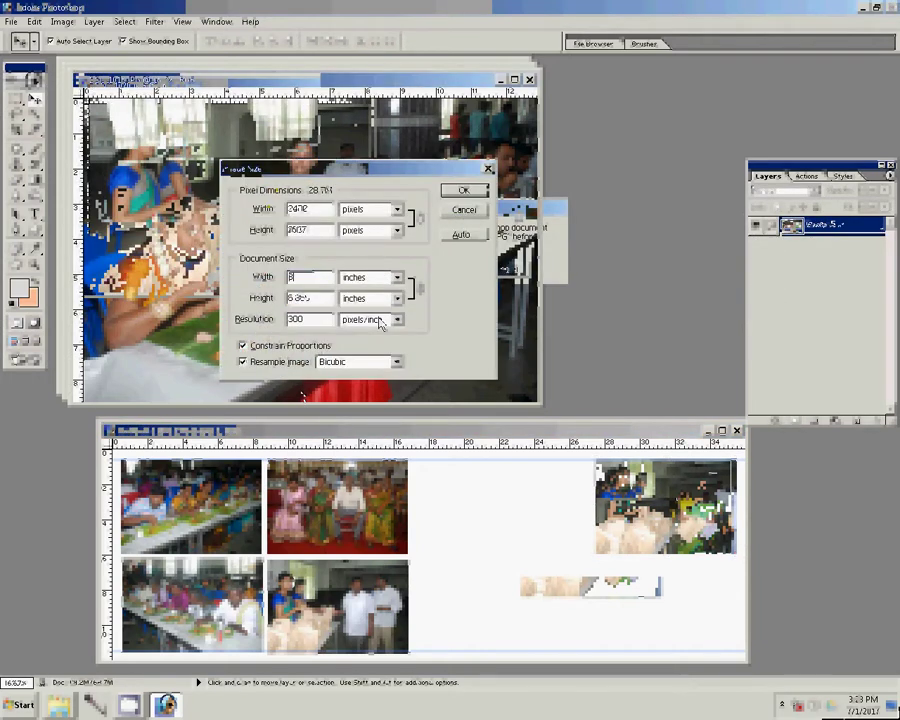
click(462, 190)
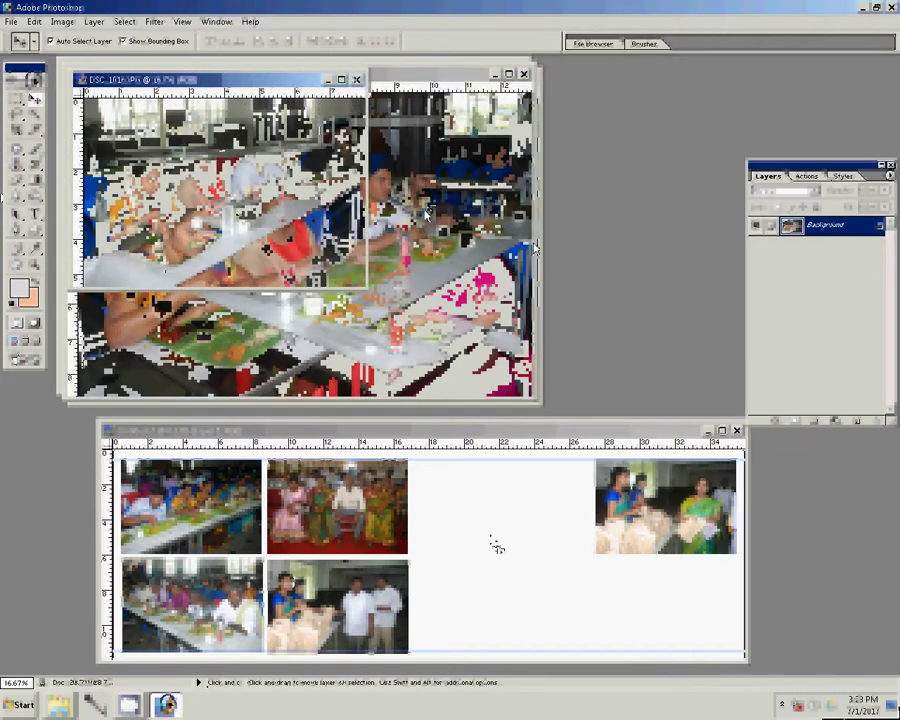
drag(428, 215, 502, 536)
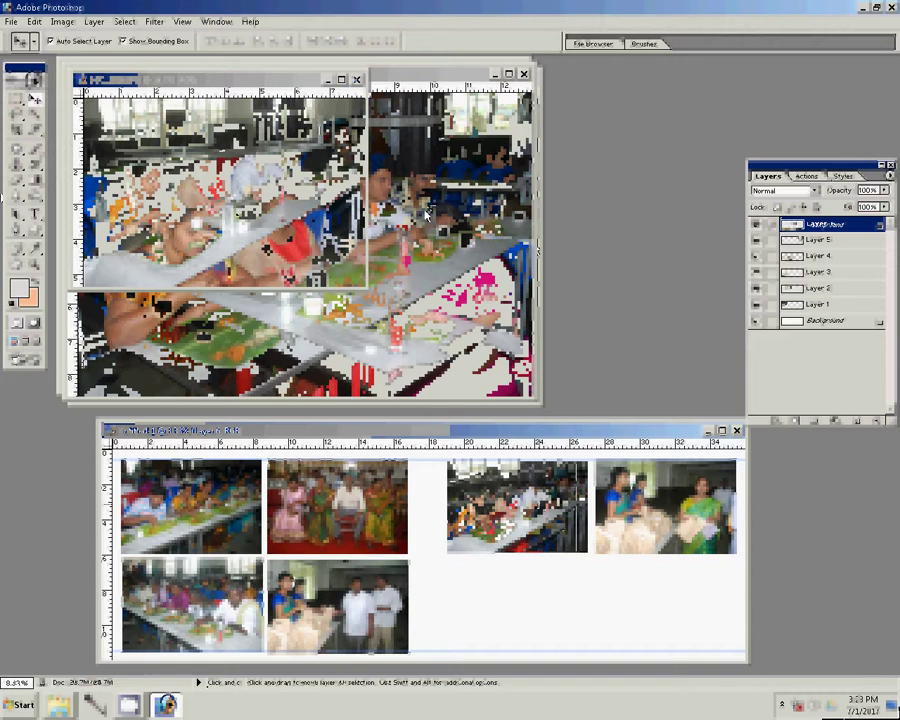
click(428, 215)
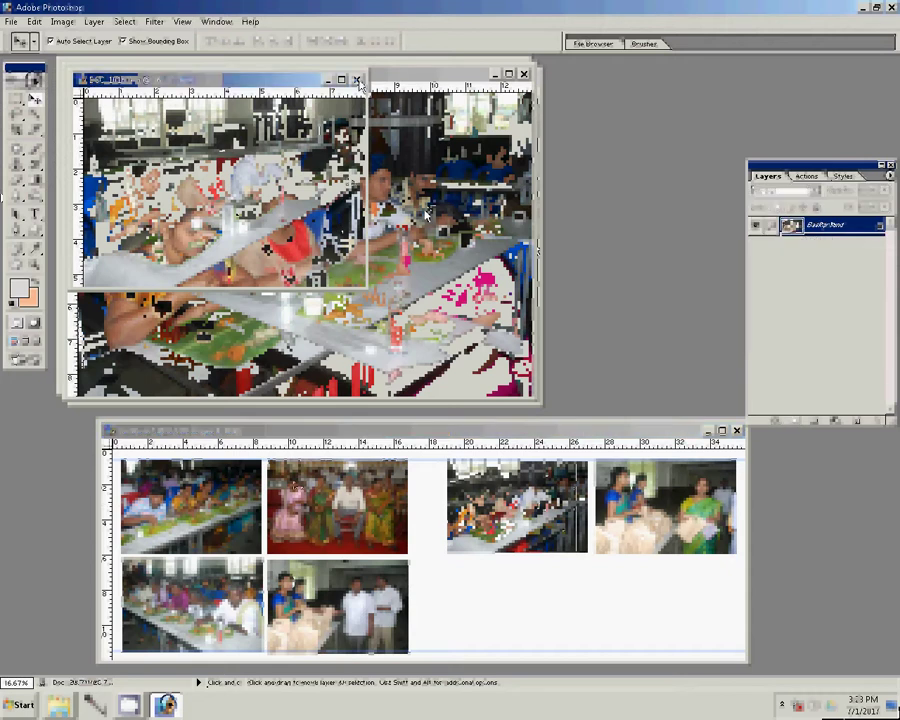
key(ctrl+w)
Resize the next photo to 8 in wide and place it at the collage's bottom right
click(451, 269)
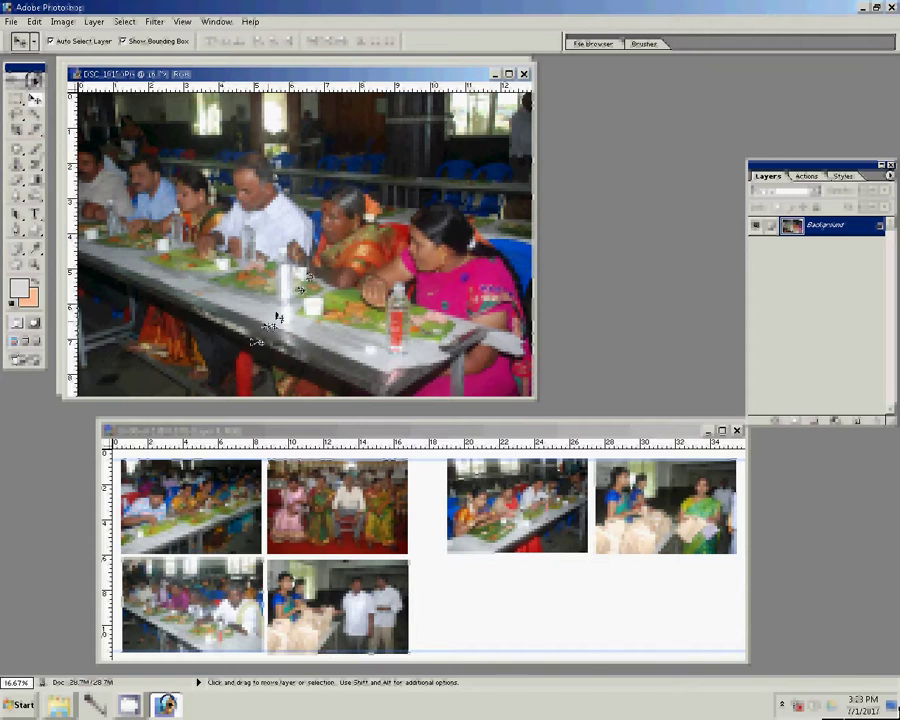
key(ctrl+alt+i)
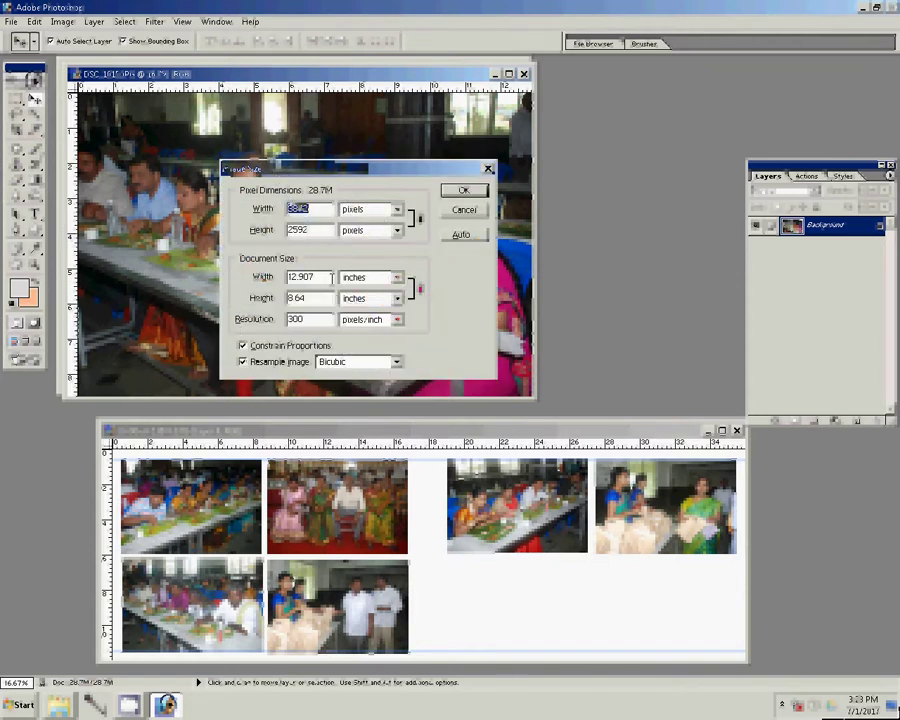
double_click(330, 277)
text(8)
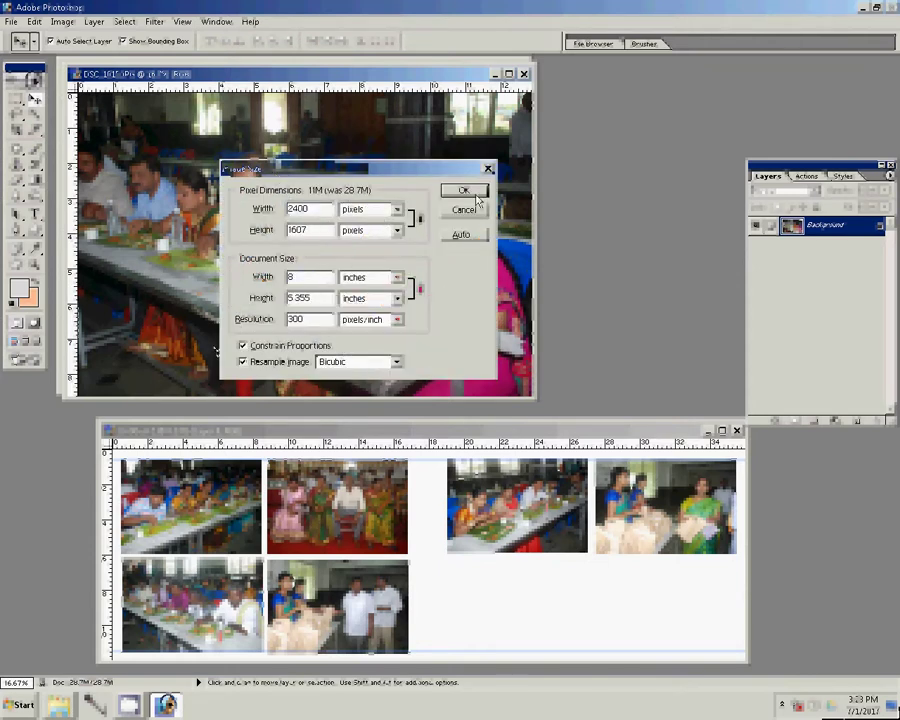
key(Return)
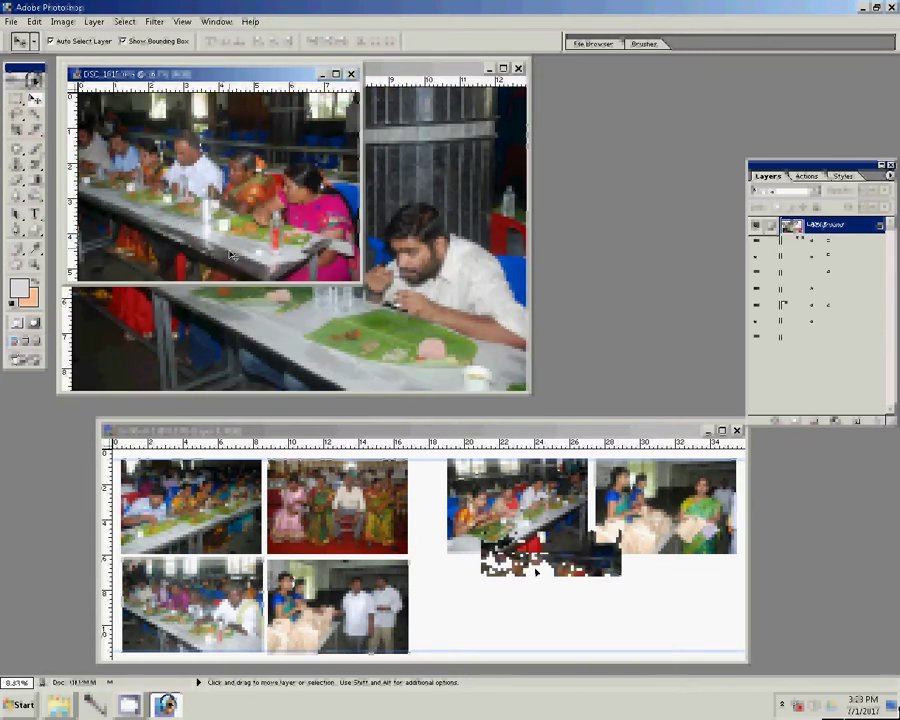
drag(230, 254, 660, 610)
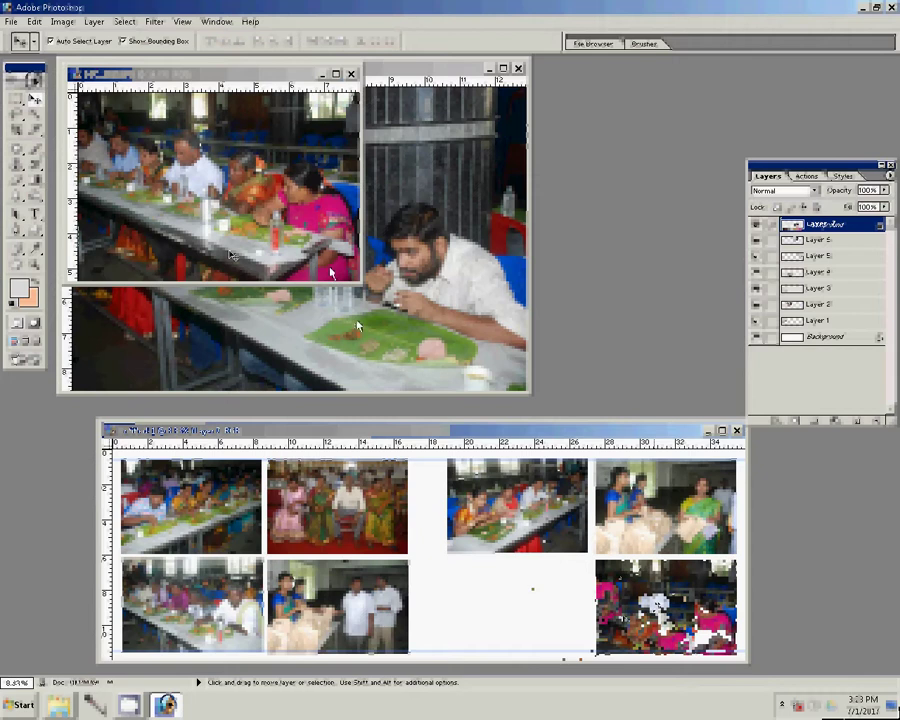
Close the placed original, resize the last photo to 8 in, and fill the bottom row's empty slot
click(351, 73)
key(n)
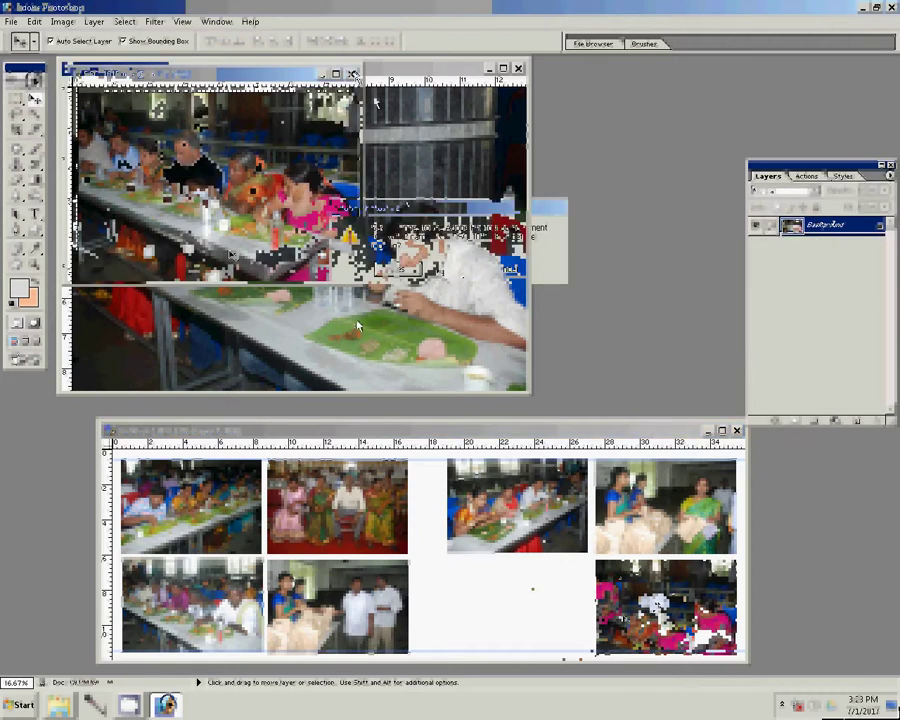
key(ctrl+alt+i)
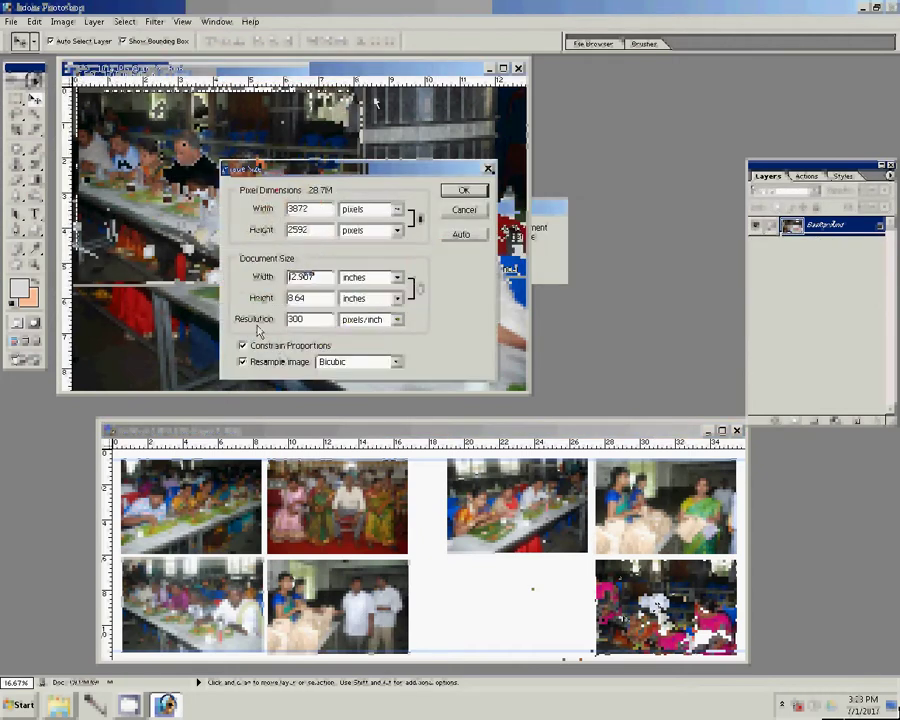
text(10)
key(BackSpace)
key(BackSpace)
text(8)
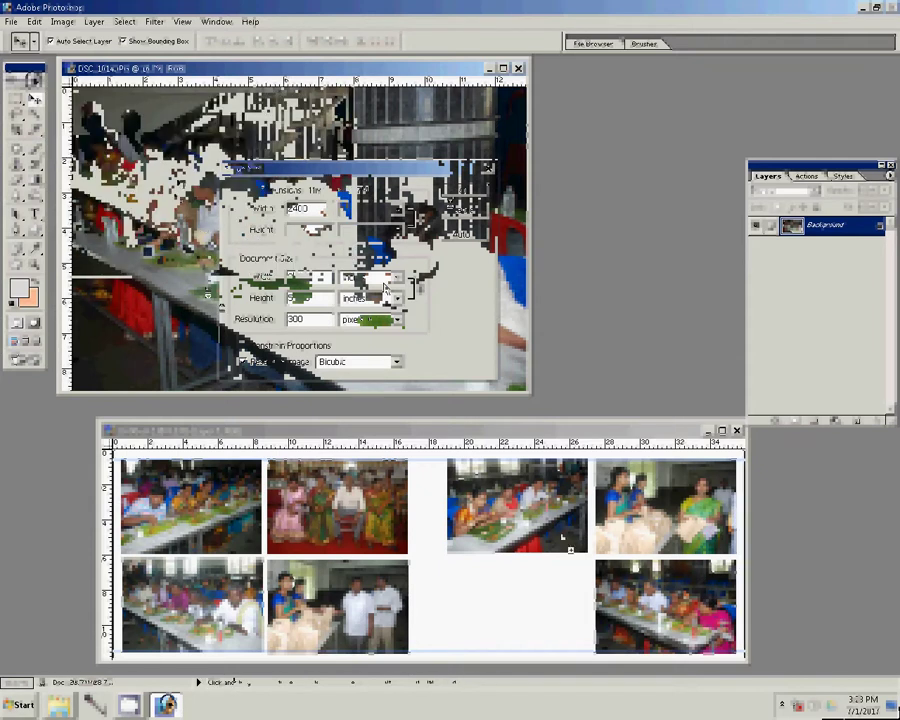
mouse_move(385, 288)
mouse_down()
mouse_move(550, 587)
mouse_move(520, 605)
mouse_up()
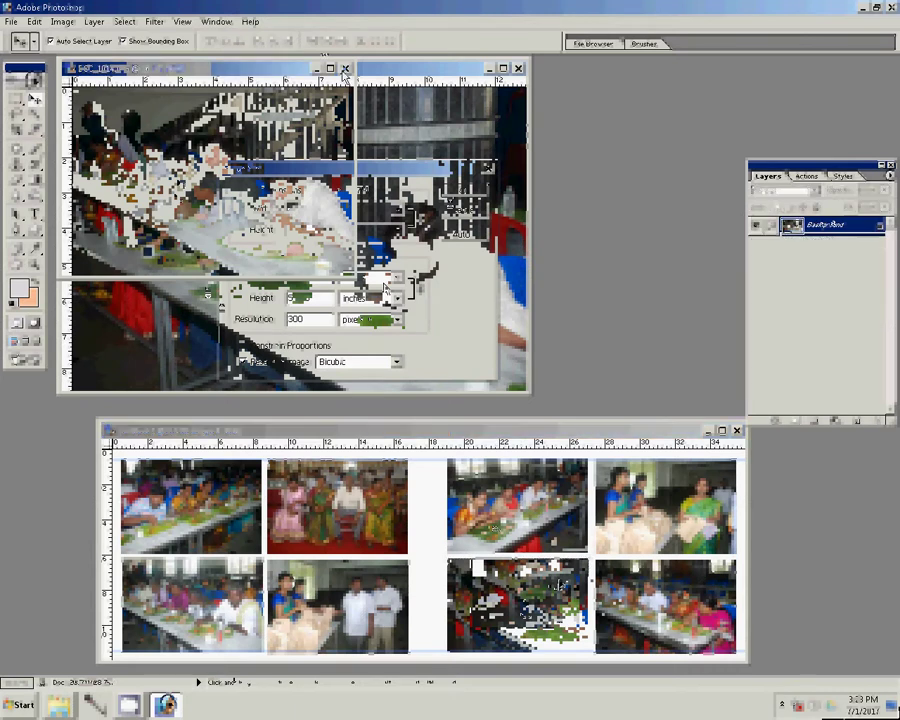
Close the last placed photo and open Desert.jpg from Sample Pictures in Photoshop
key(ctrl+w)
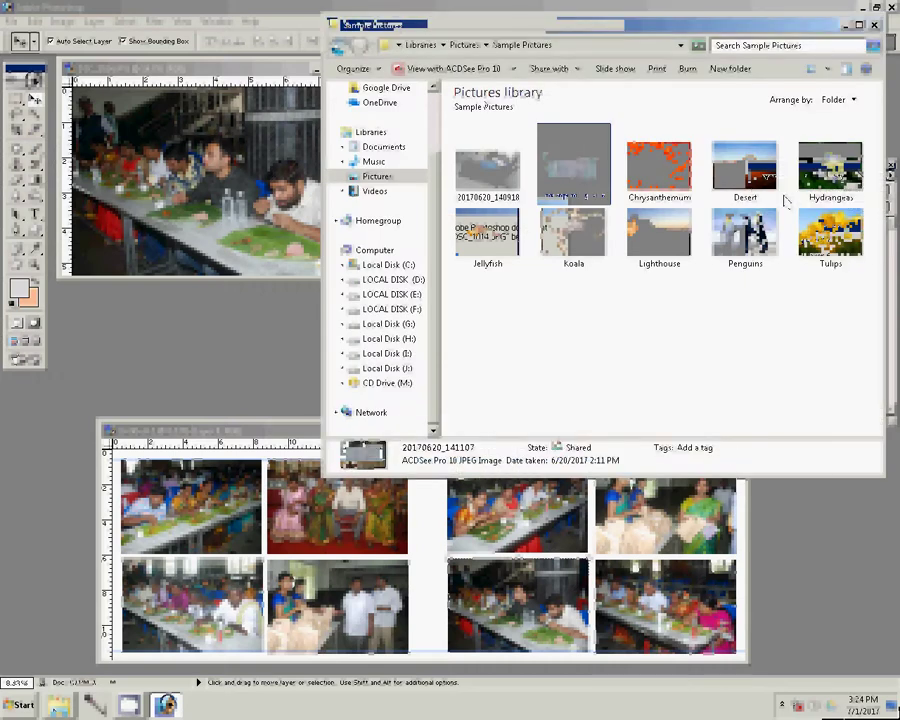
click(745, 182)
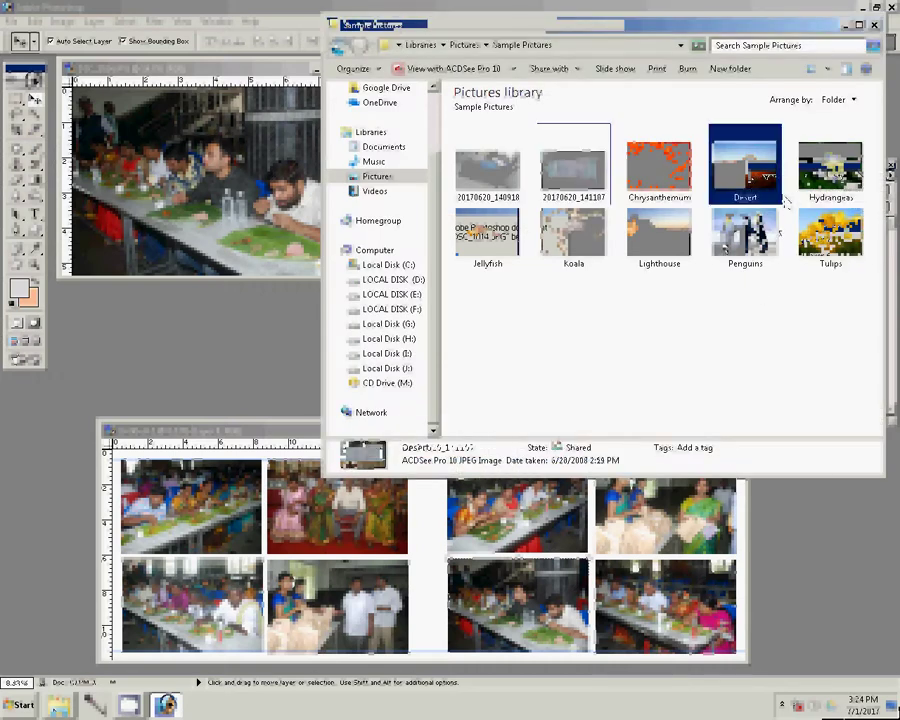
drag(745, 182, 230, 262)
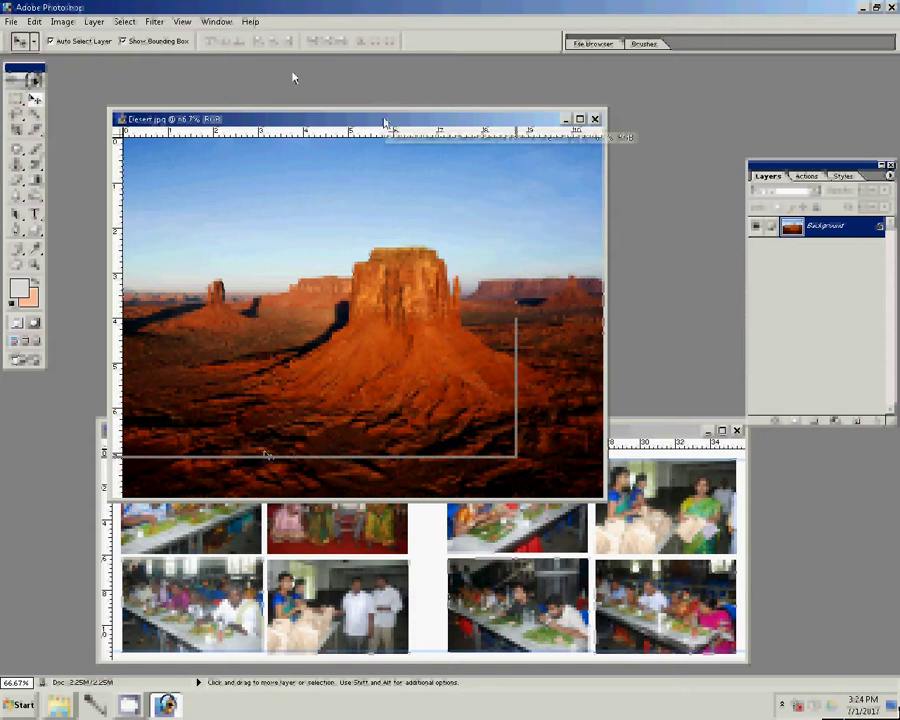
Copy Desert.jpg into the collage and scale it to cover the canvas's left half
drag(293, 76, 385, 120)
drag(300, 431, 300, 197)
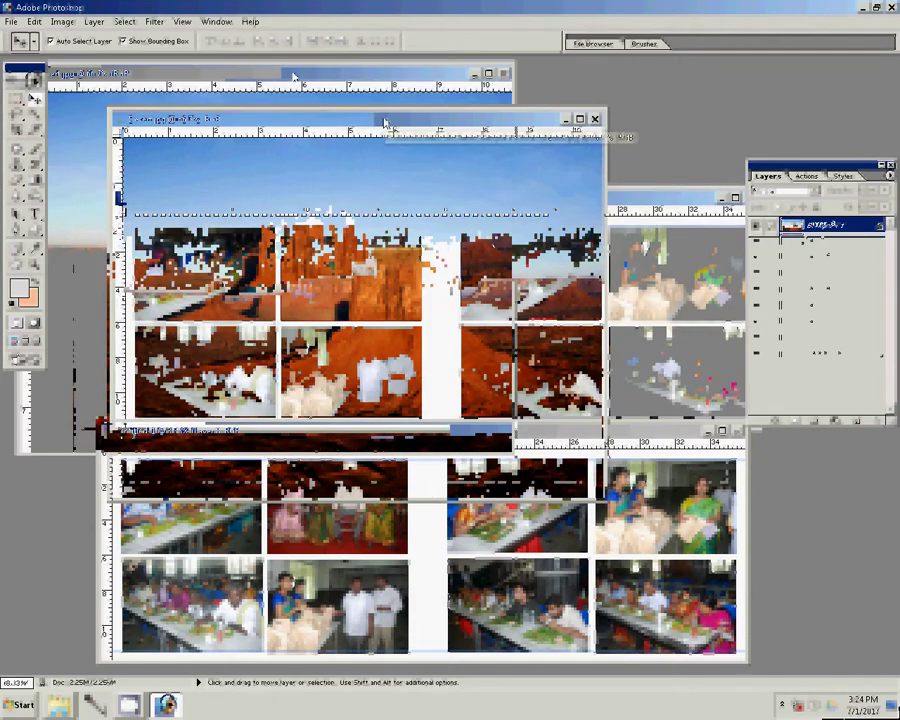
drag(200, 431, 200, 198)
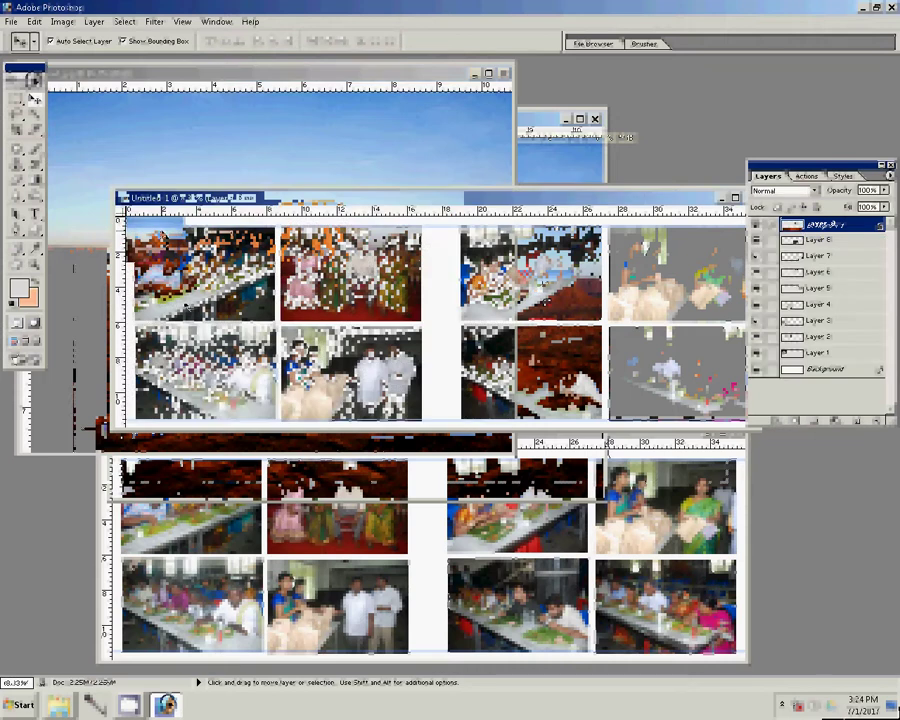
drag(130, 186, 448, 434)
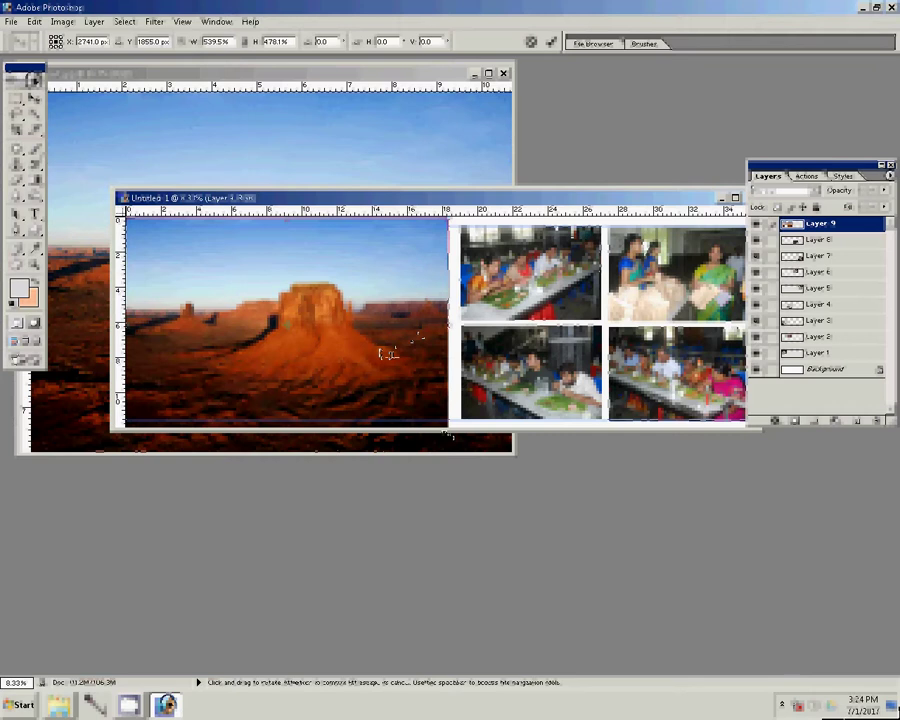
key(ctrl+minus)
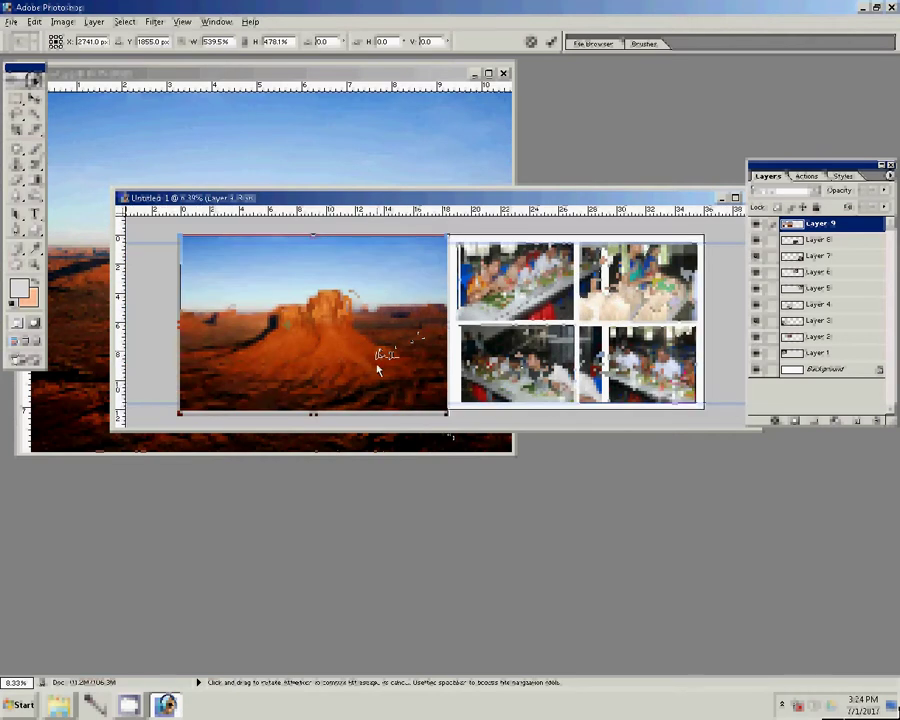
key(Return)
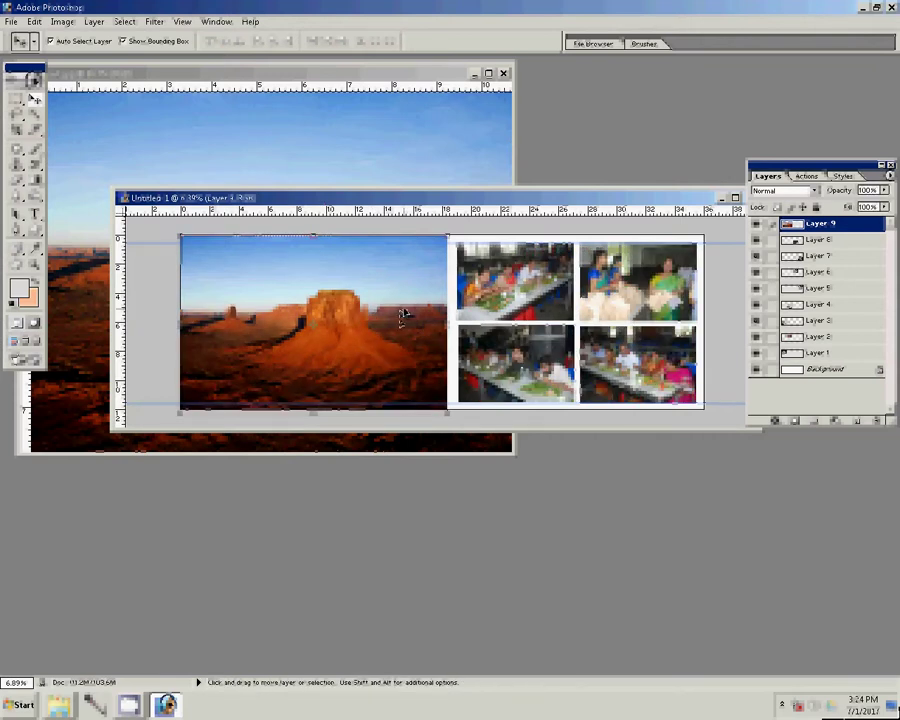
Duplicate the desert layer, flip the copy, and move it into the right half
key(ctrl+j)
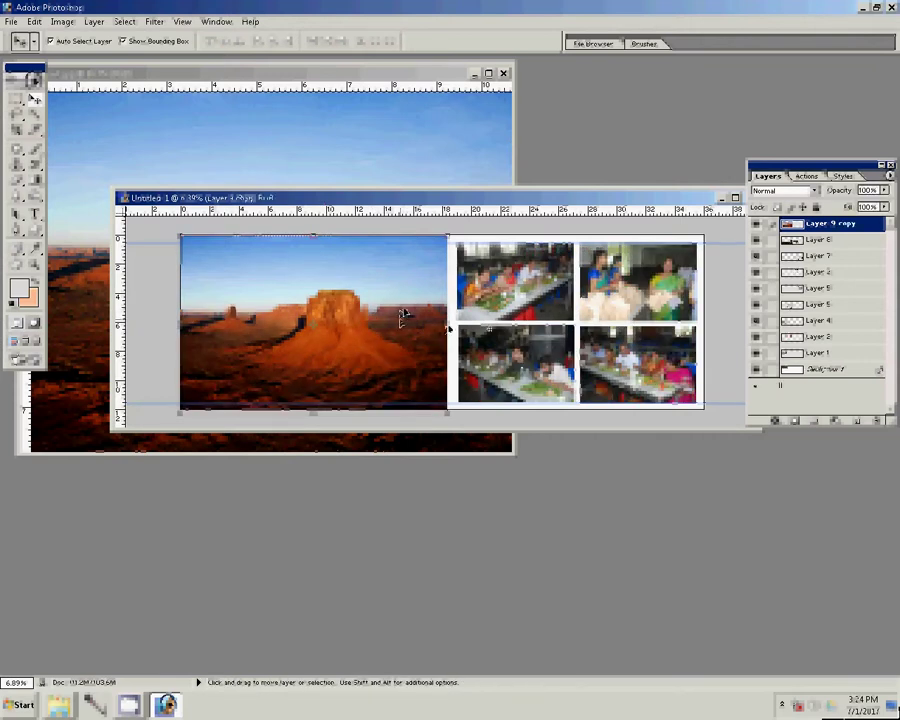
key(ctrl+t)
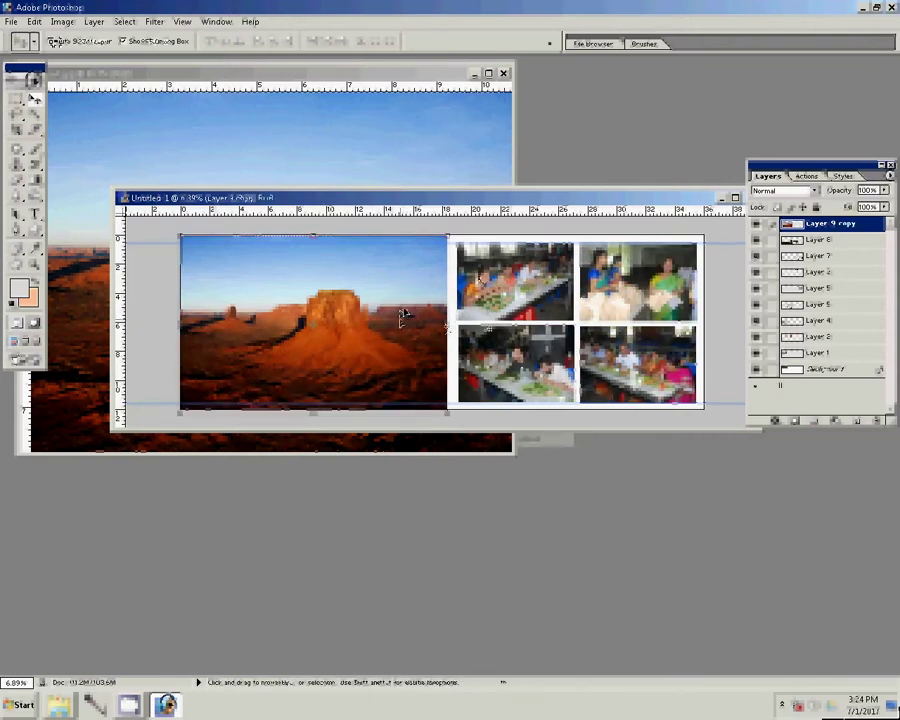
right_click(402, 318)
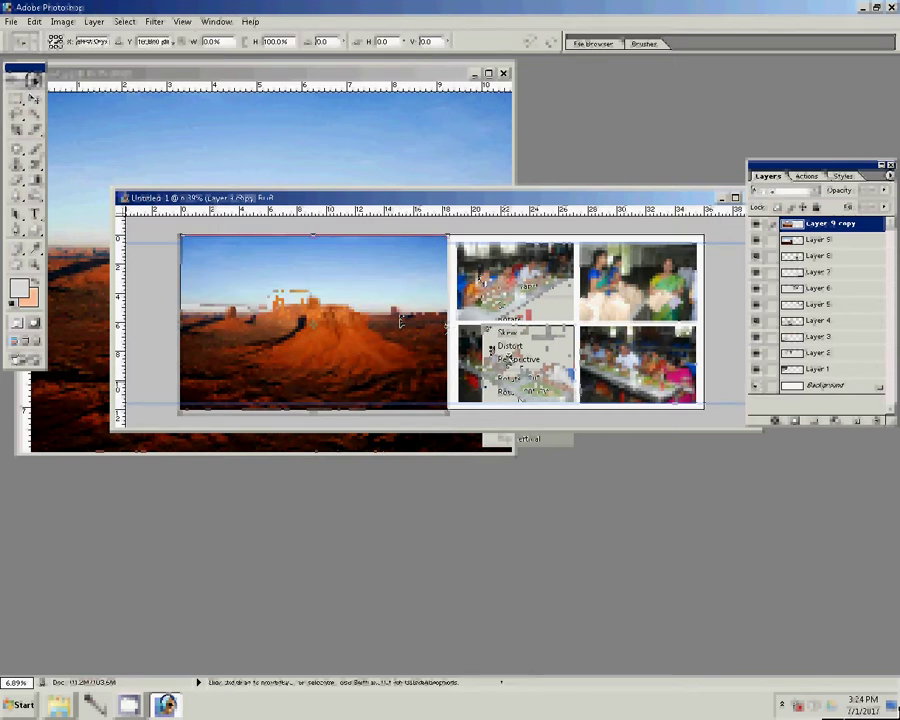
drag(400, 320, 496, 318)
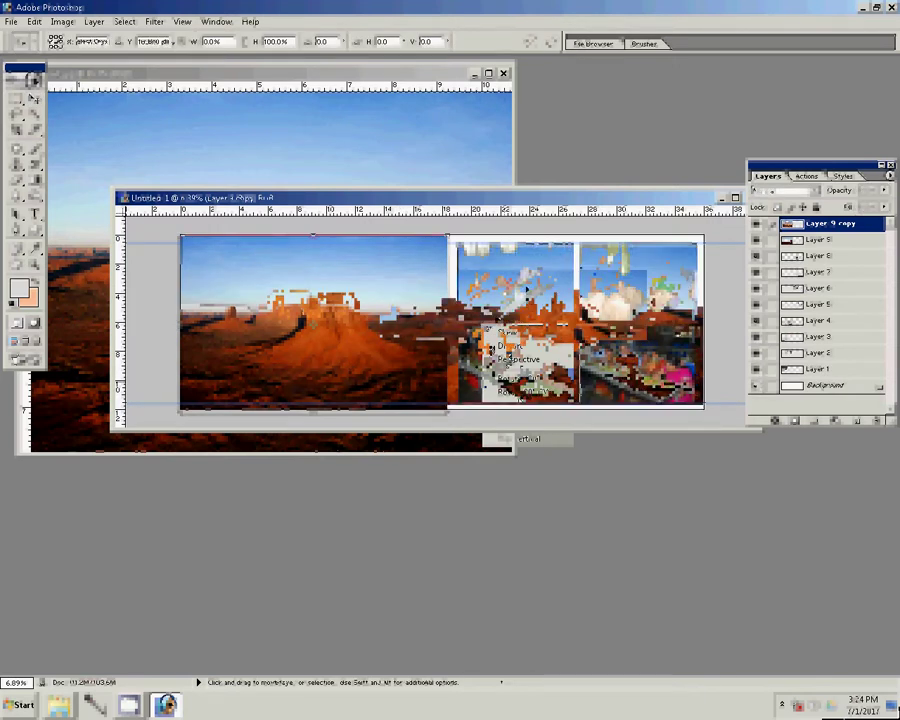
key(Return)
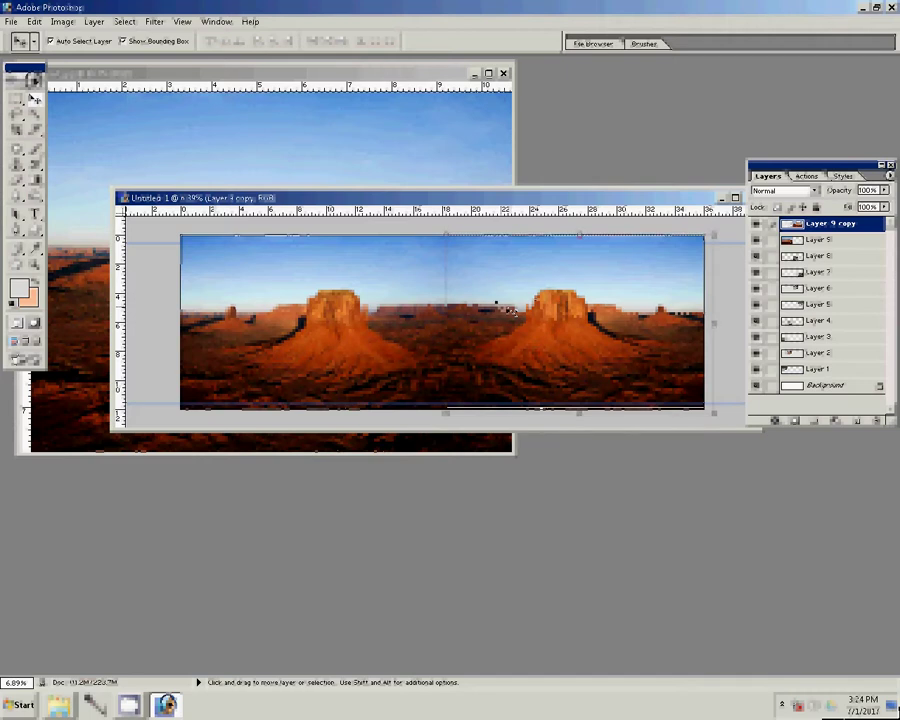
Merge the desert halves, send them to the bottom, hide Background, and select Layers 6 to 8
key(ctrl+e)
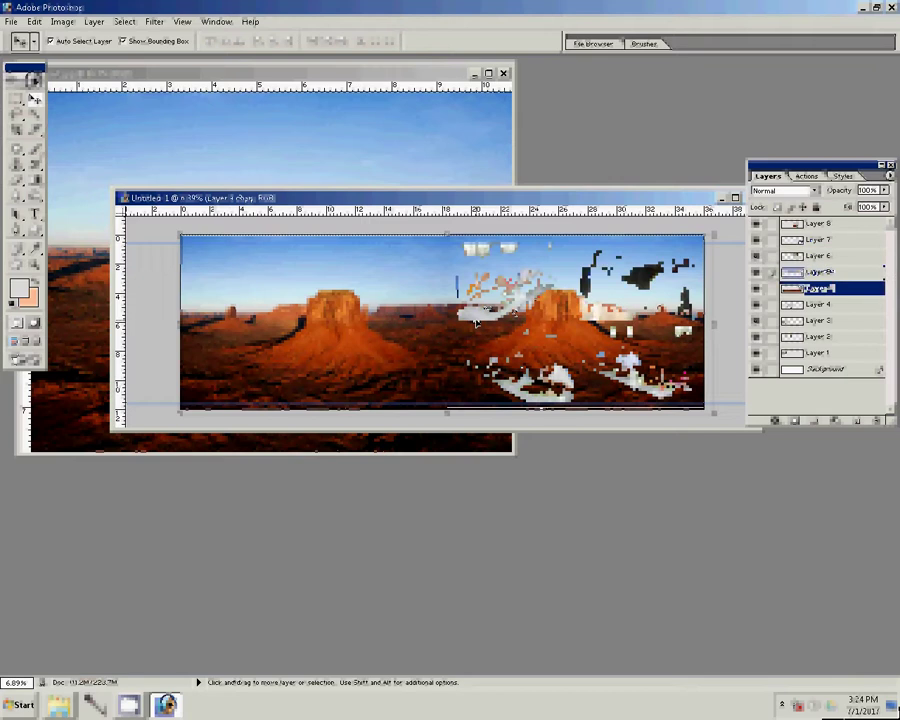
key(ctrl+shift+bracketleft)
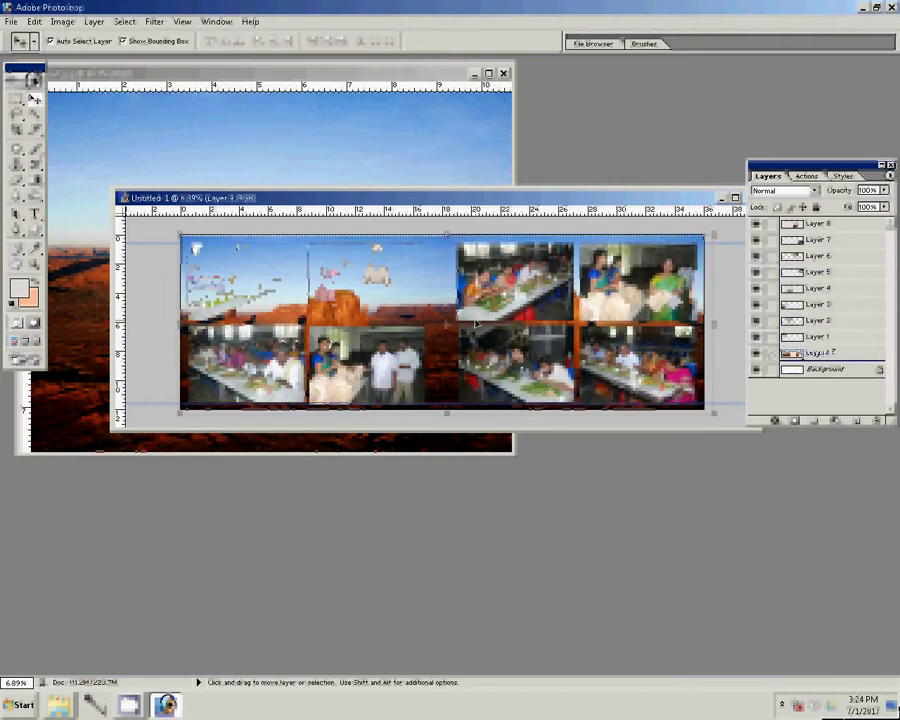
click(757, 369)
click(816, 256)
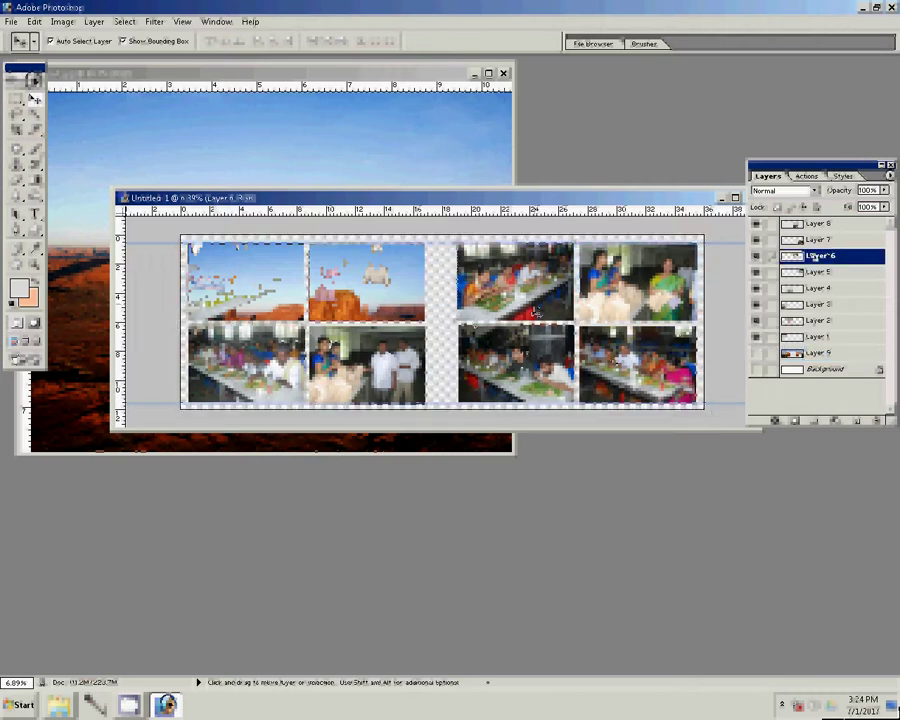
click(820, 223)
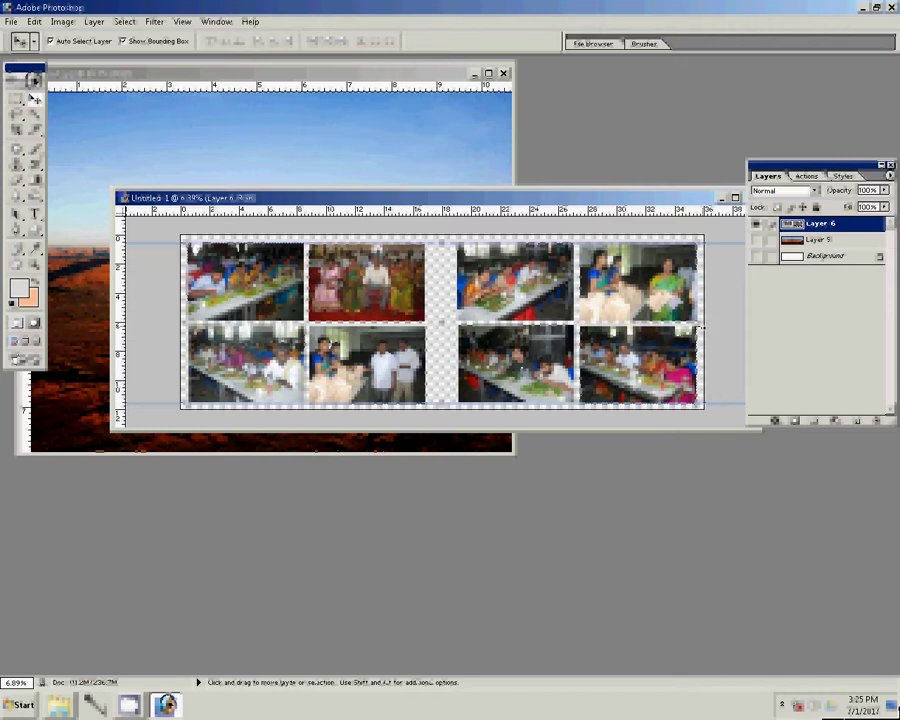
Give Layer 6's photos a 22 px light-blue pattern Stroke and unhide desert Layer 9
click(777, 421)
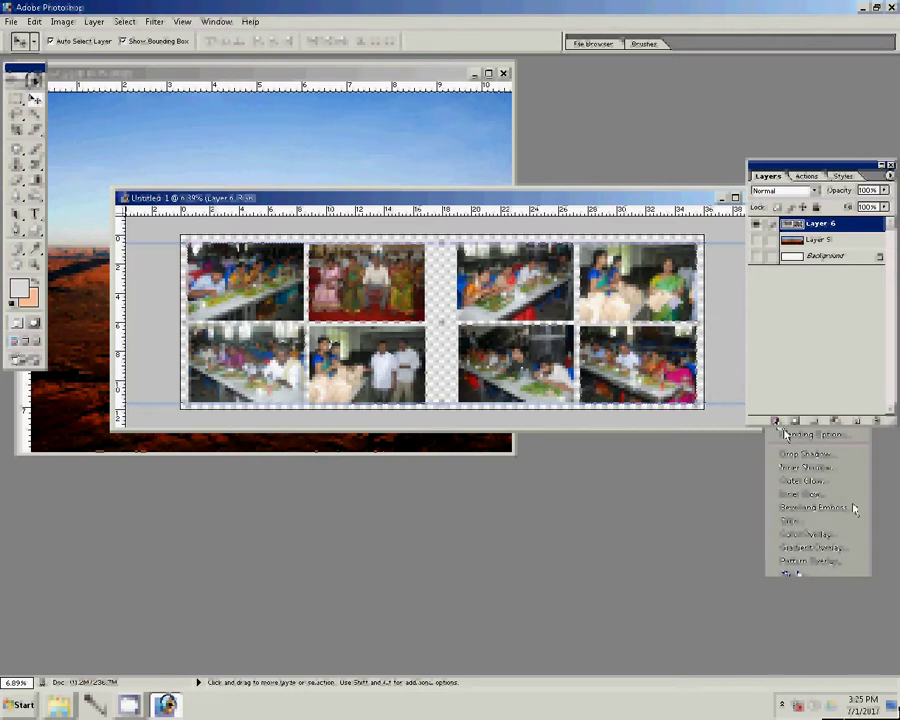
click(790, 574)
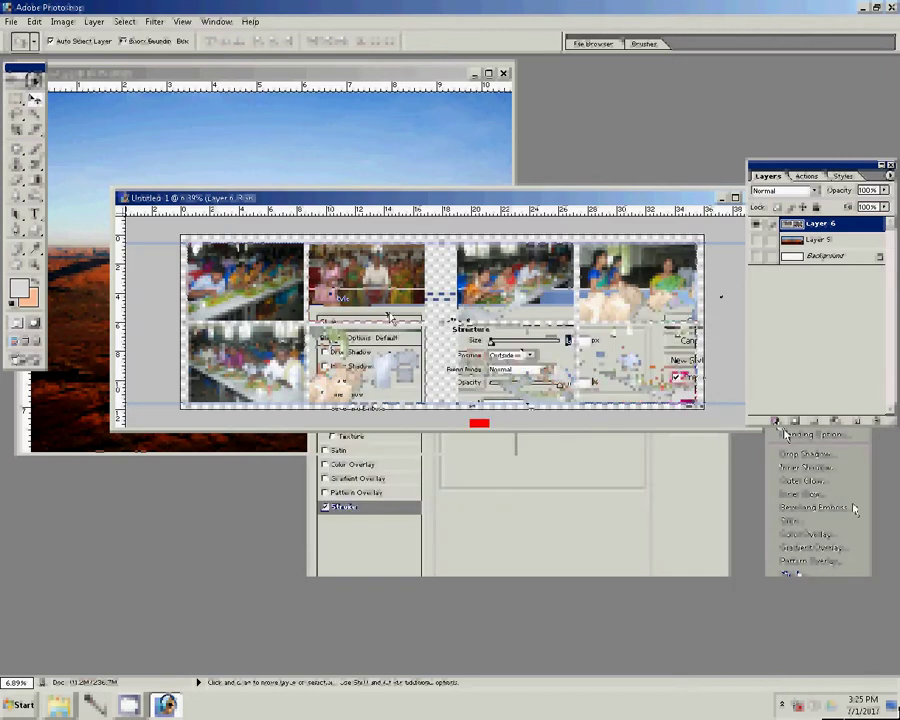
click(510, 408)
click(512, 425)
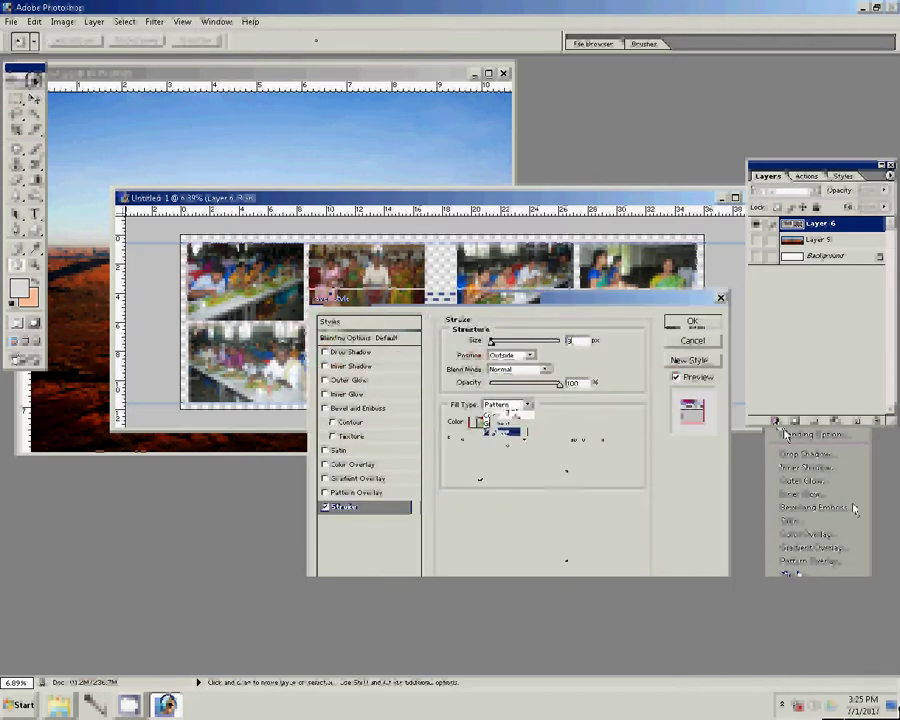
click(503, 435)
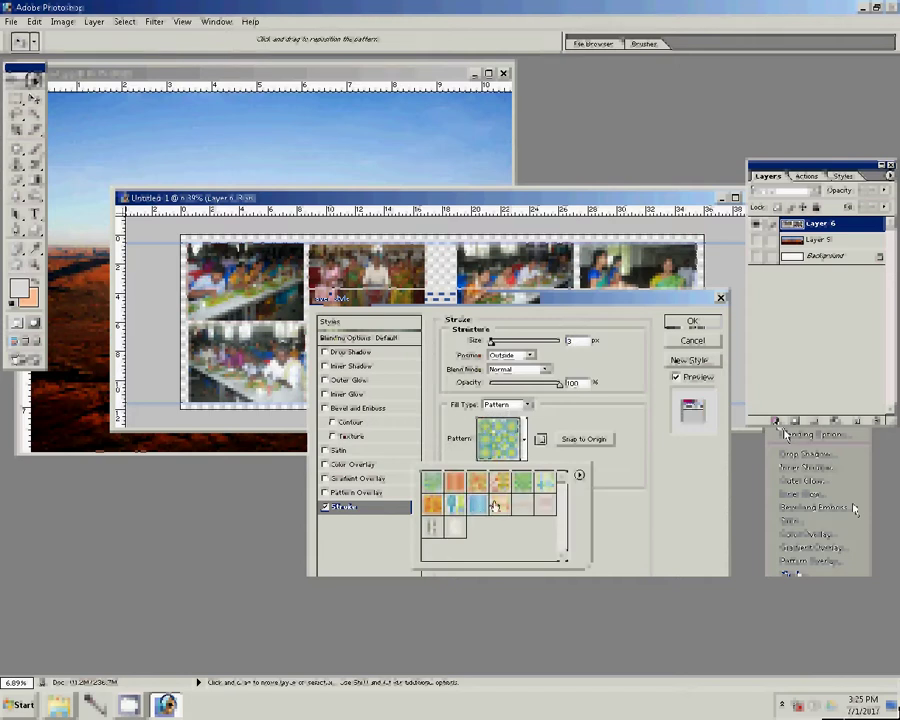
click(478, 503)
double_click(572, 341)
text(22)
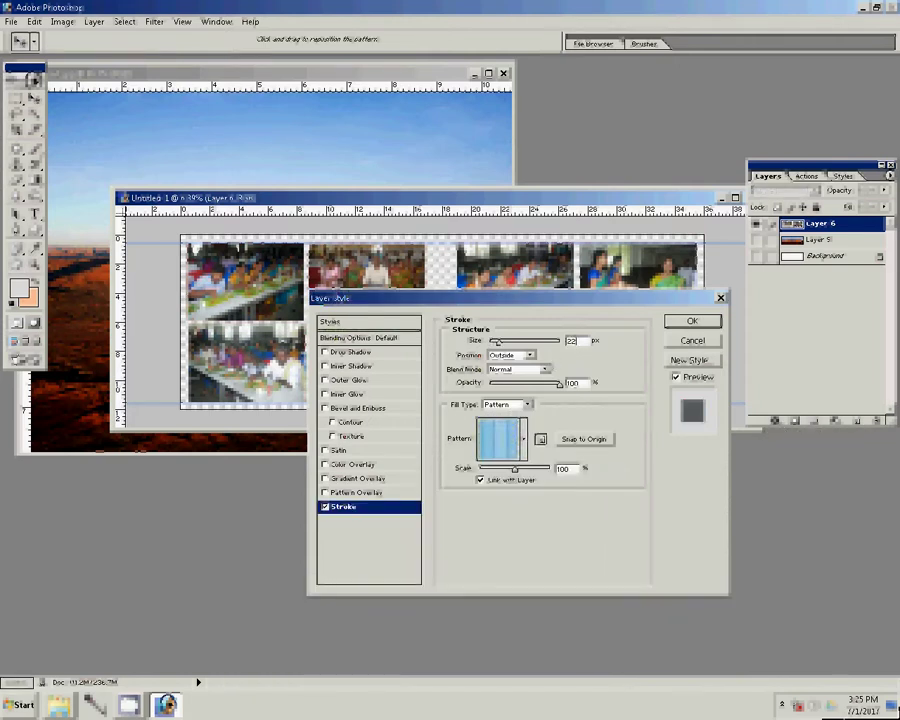
click(690, 321)
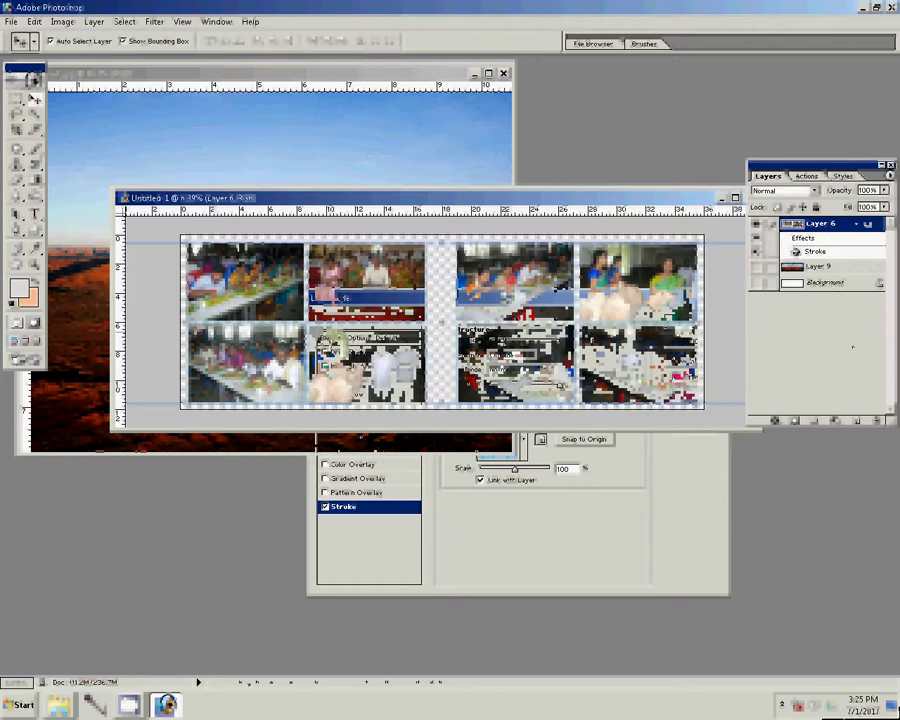
click(756, 267)
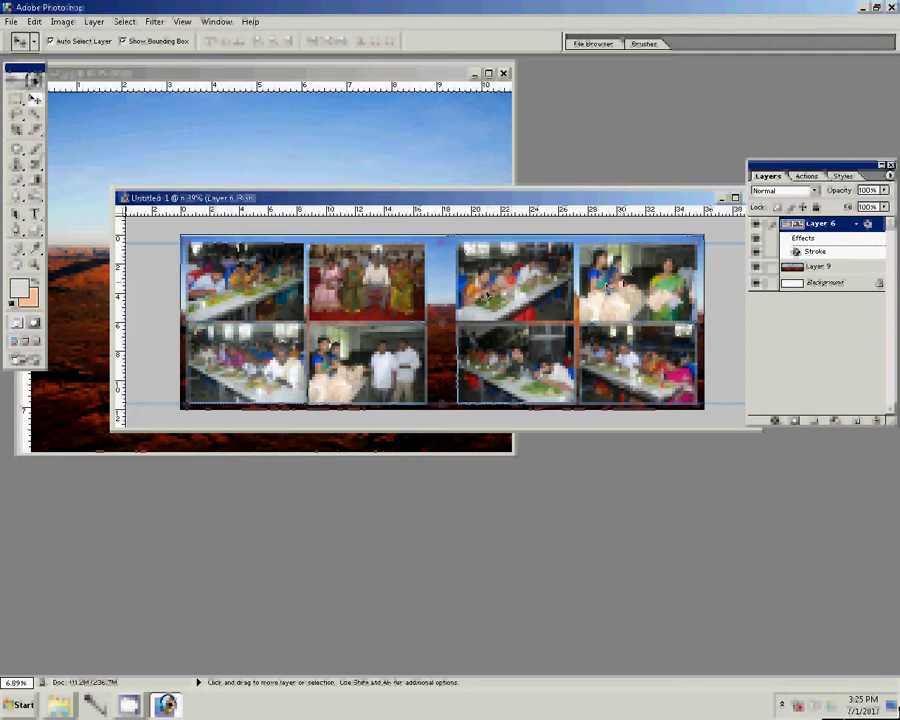
Start saving the collage as a new file and browse to LOCAL DISK (F:)
key(ctrl+s)
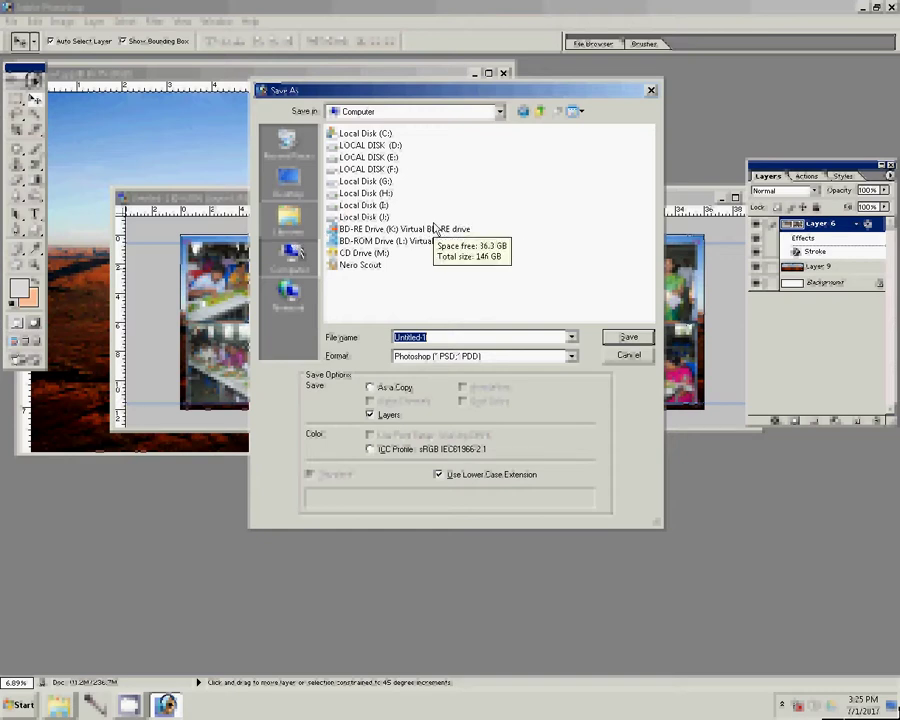
mouse_move(404, 229)
click(385, 169)
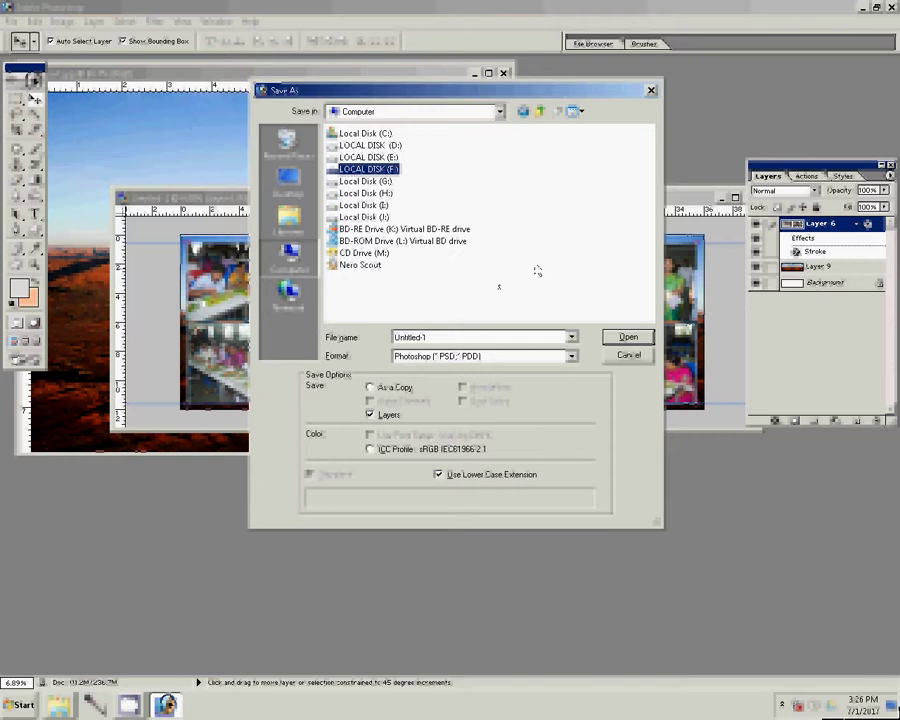
click(407, 208)
key(space)
click(628, 338)
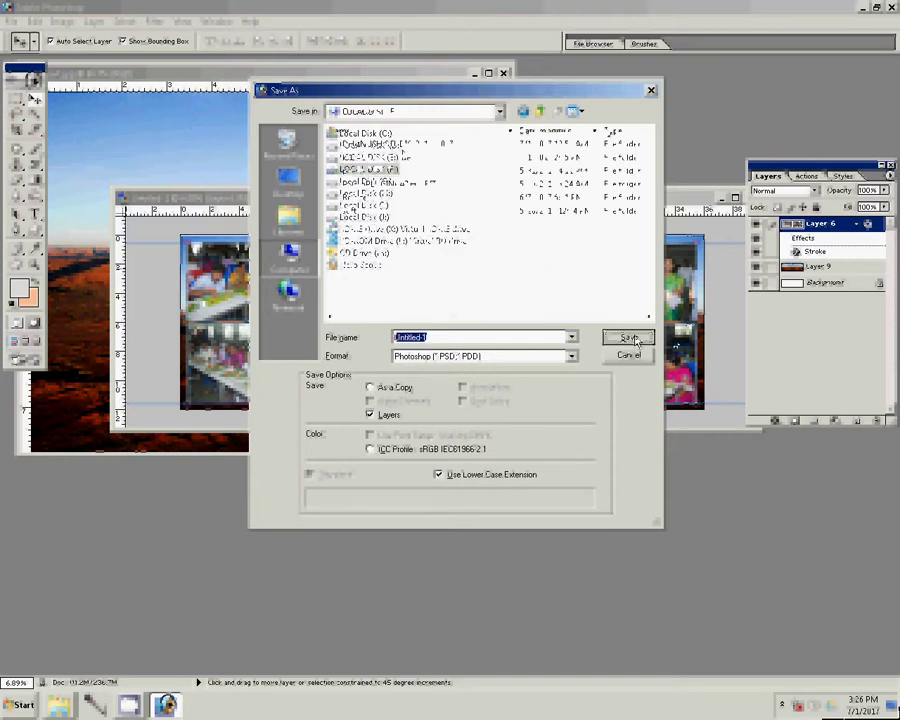
Open the k 1 folder on LOCAL DISK (F:) and save the file as 174
click(538, 112)
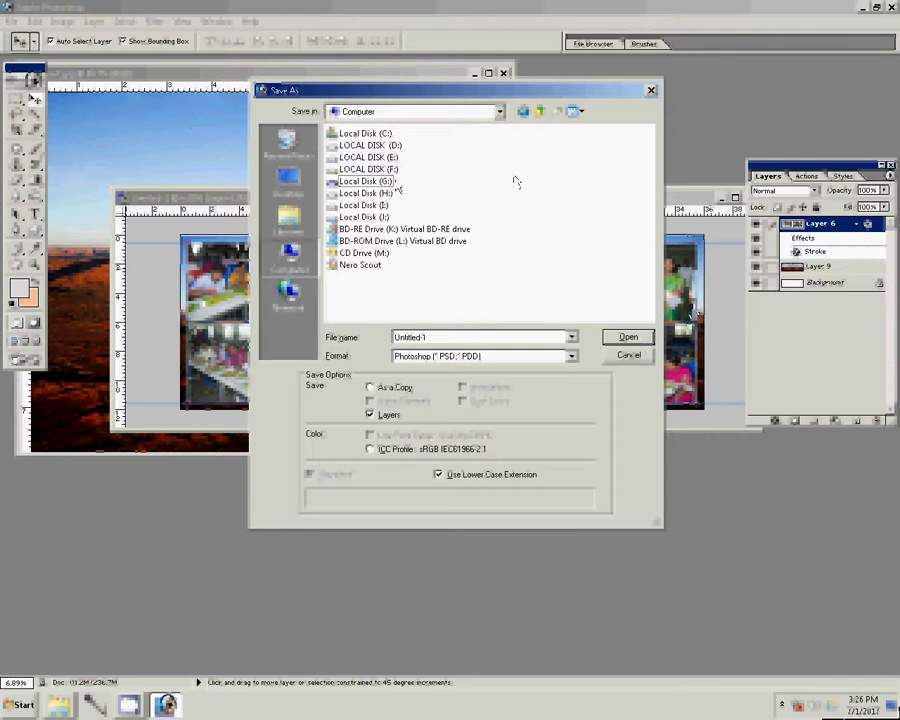
key(Up)
click(628, 337)
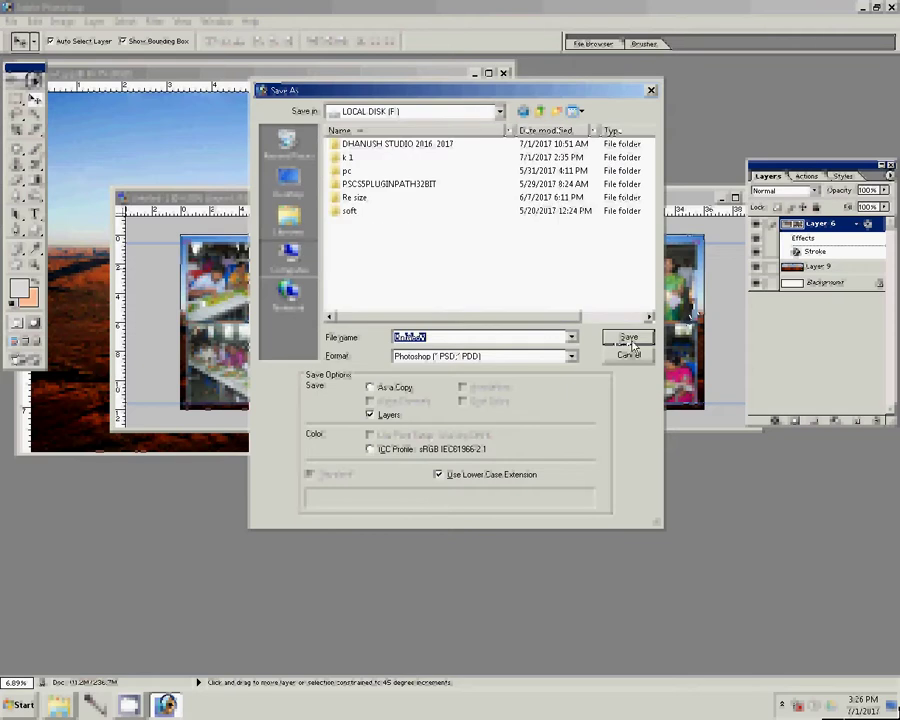
click(338, 158)
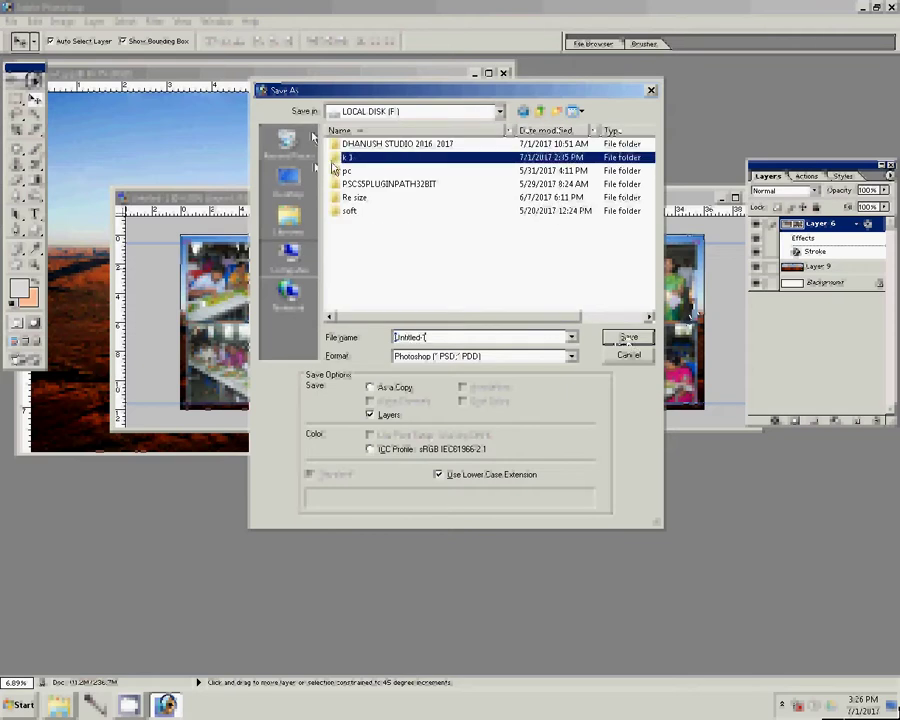
double_click(333, 158)
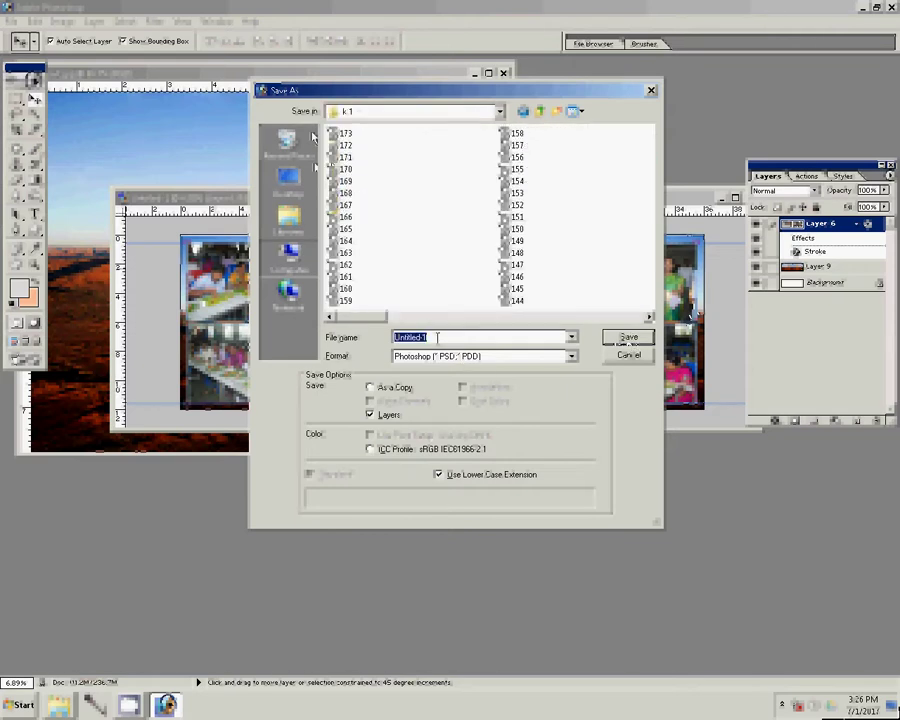
text(1)
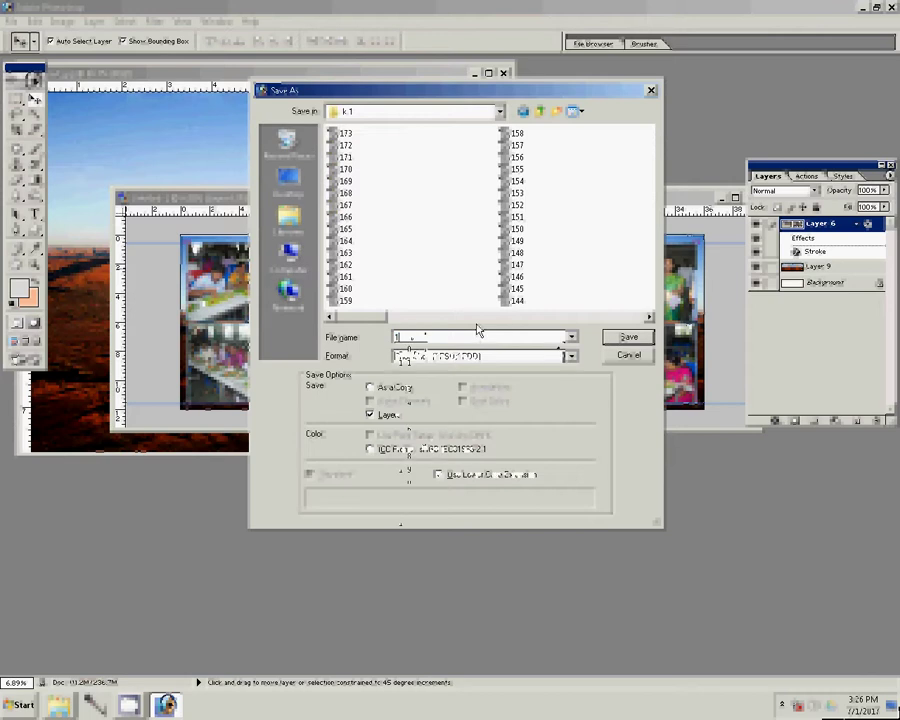
text(7)
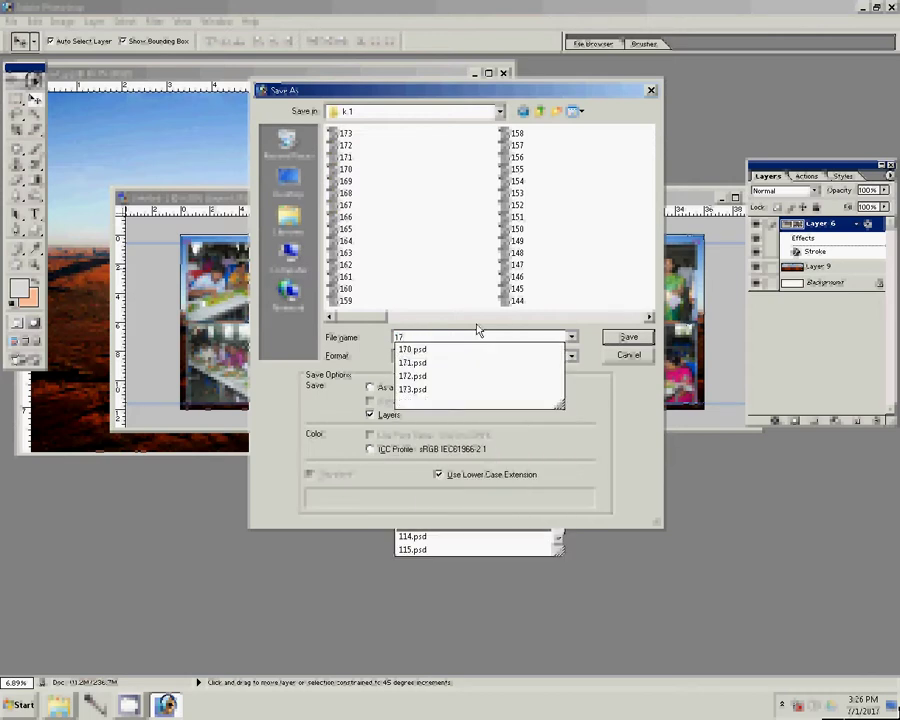
text(4)
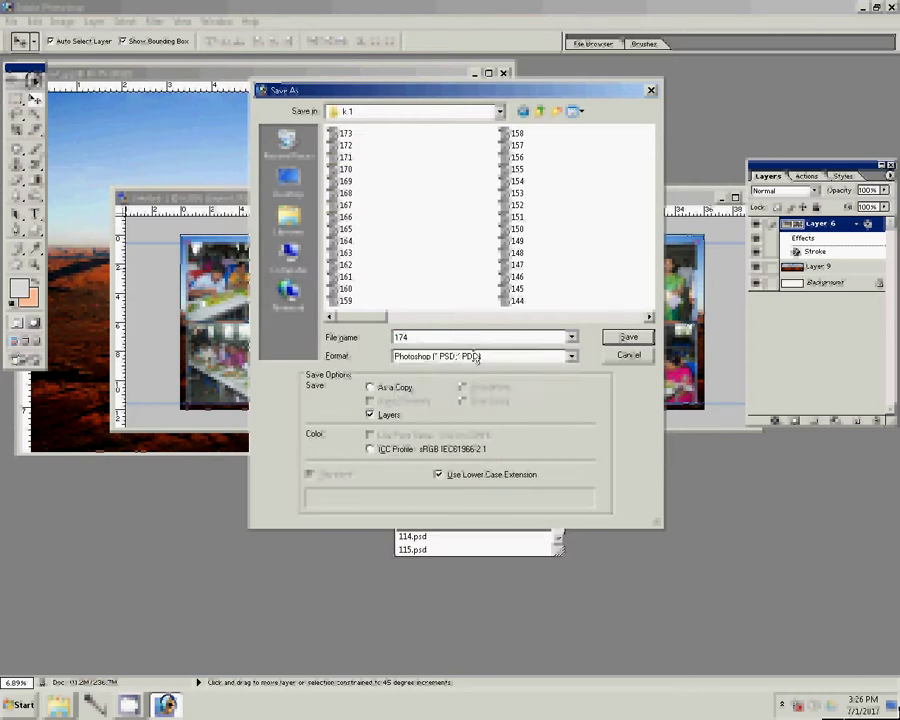
key(Return)
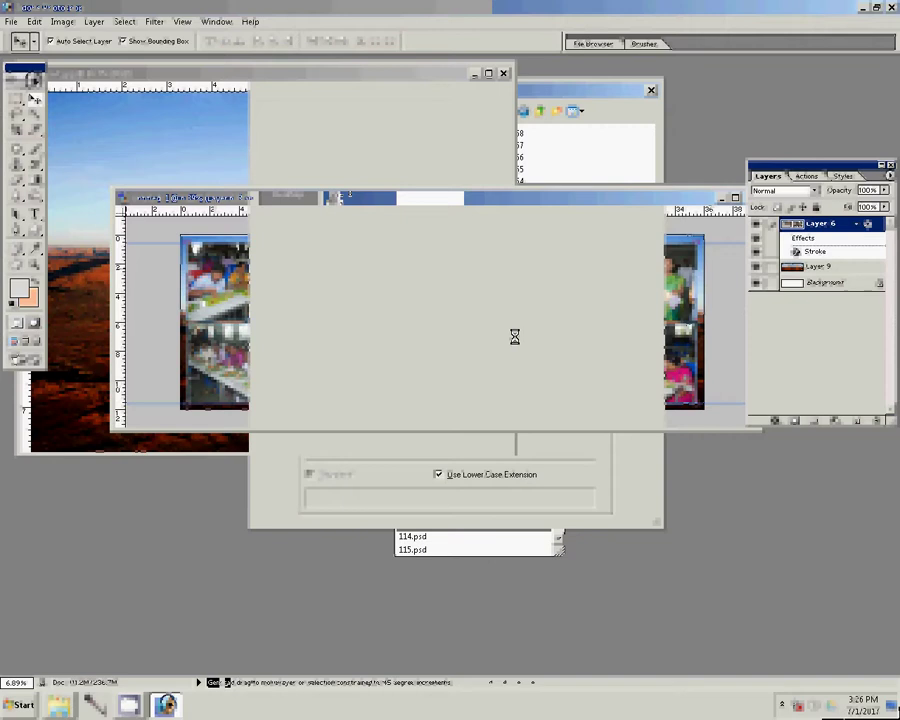